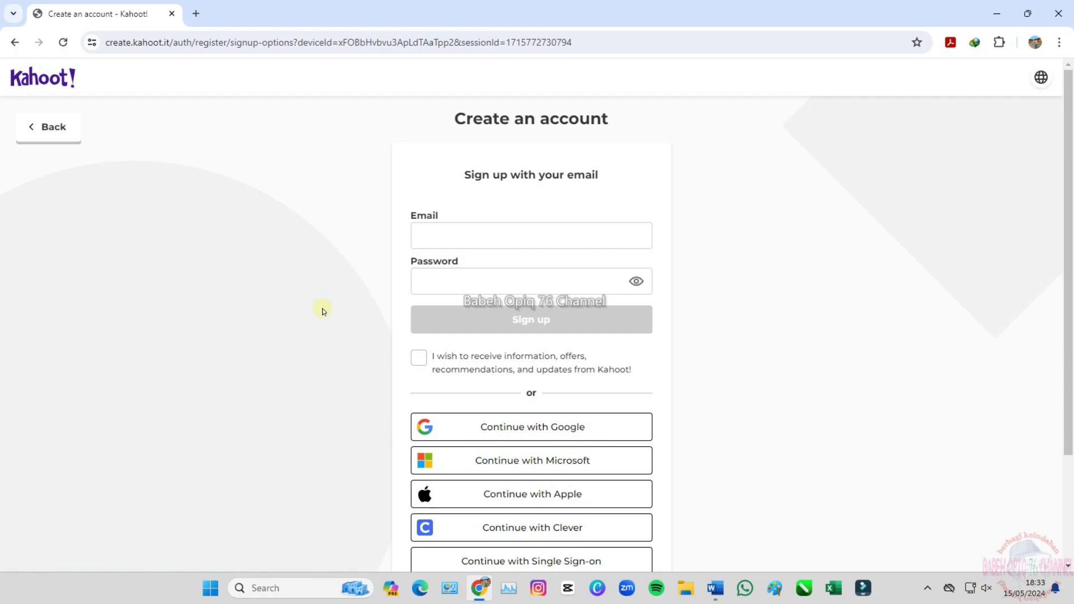
# Sign up for a new account by continuing with Google and choosing the Google account.
pyautogui.scroll(-2, 322, 312)
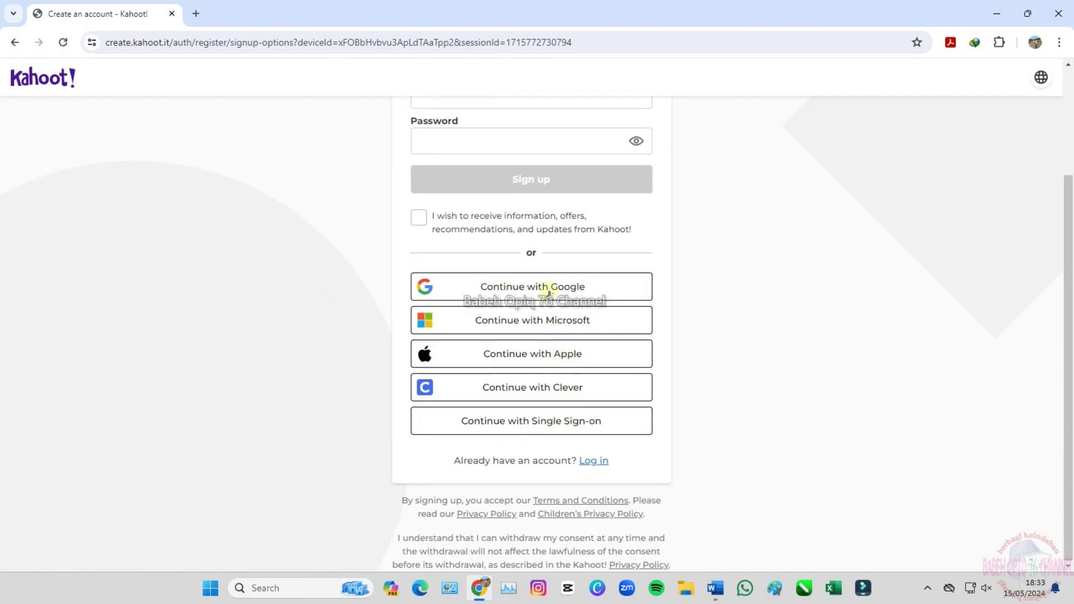
pyautogui.click(548, 288)
pyautogui.click(237, 278)
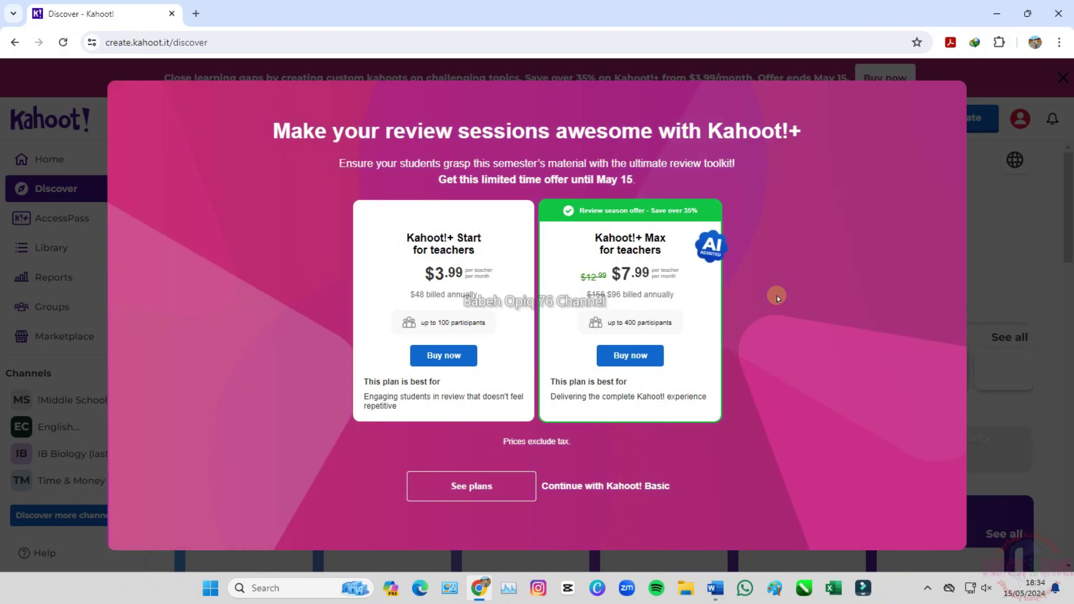
# Continue with the free Kahoot! Basic plan and dismiss the marketplace pop-up and the Kahoot!+ offer banner.
pyautogui.click(635, 484)
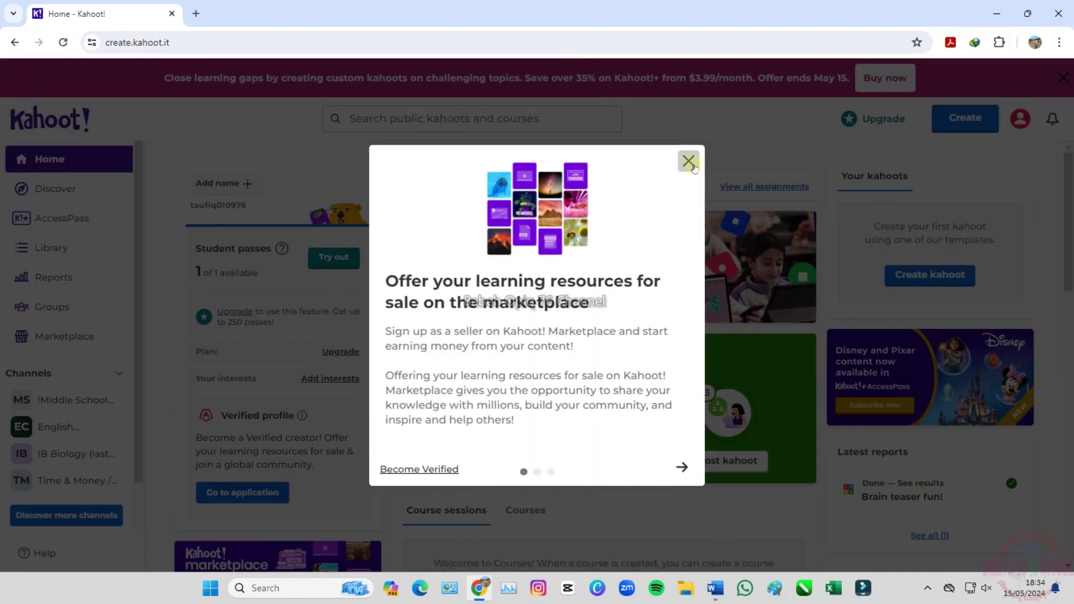
pyautogui.click(691, 165)
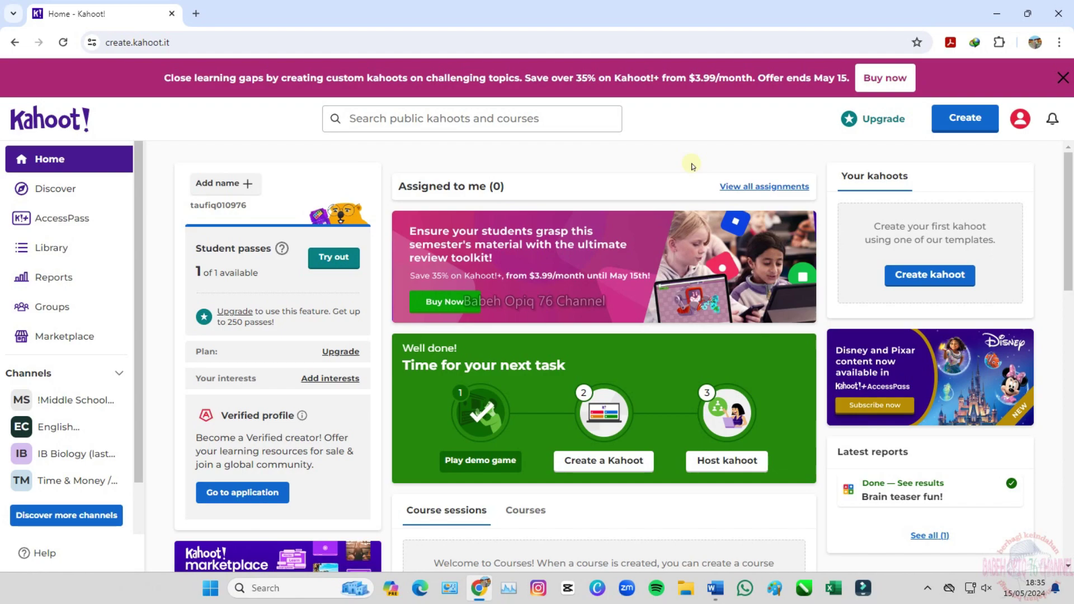
pyautogui.click(1062, 77)
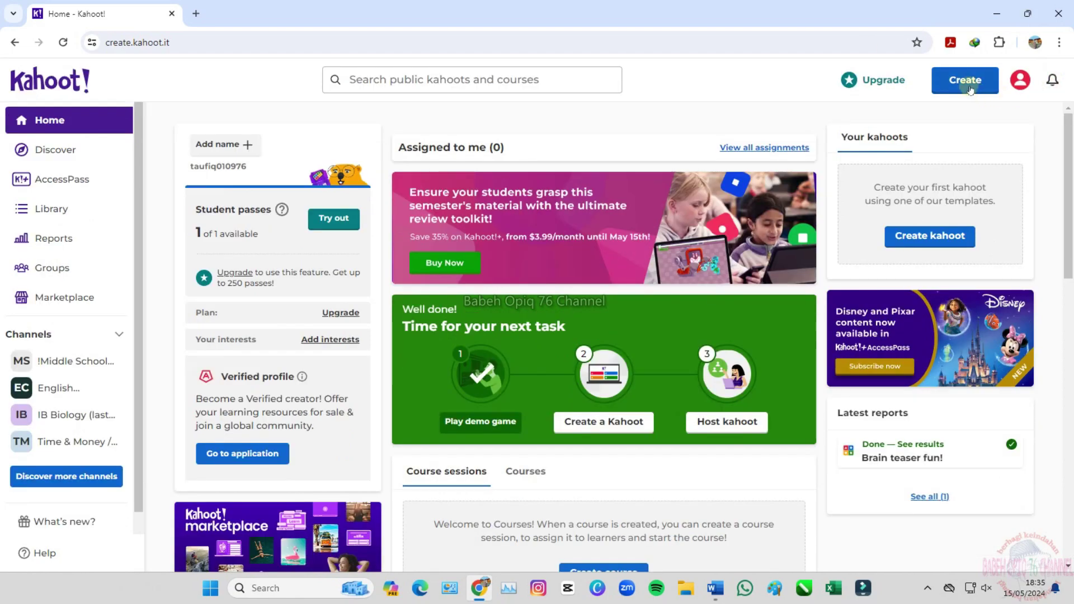
# Create a new kahoot from scratch on a blank canvas.
pyautogui.click(942, 244)
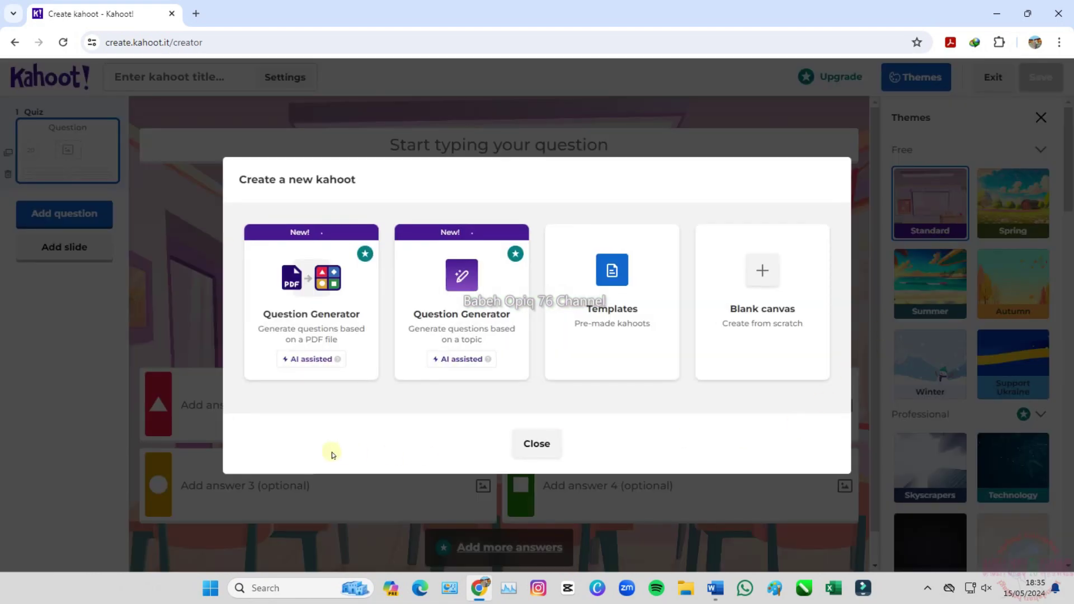
pyautogui.click(555, 441)
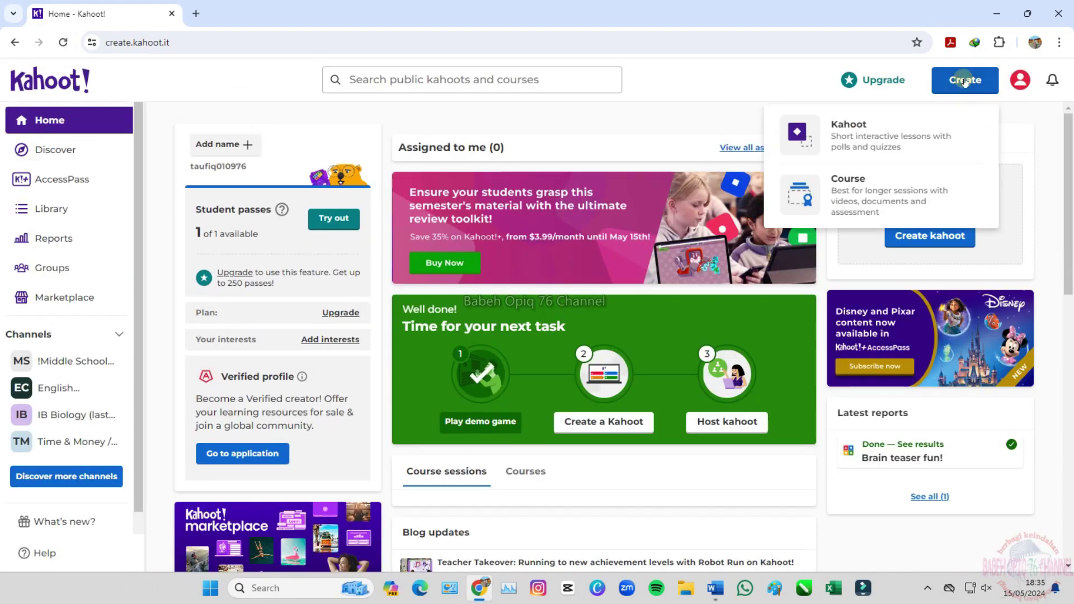
pyautogui.click(949, 136)
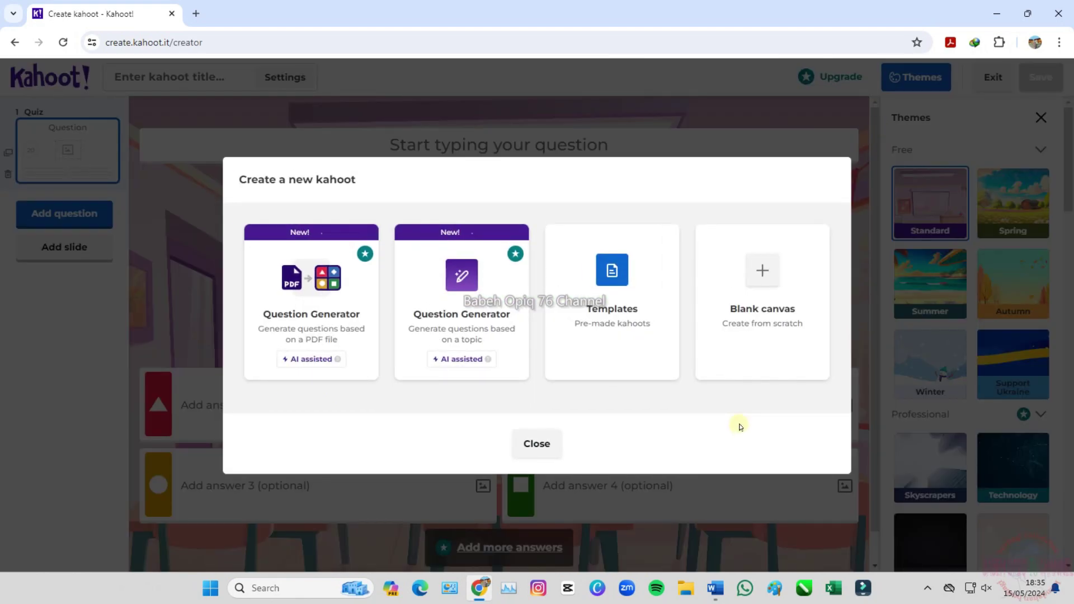
pyautogui.click(754, 329)
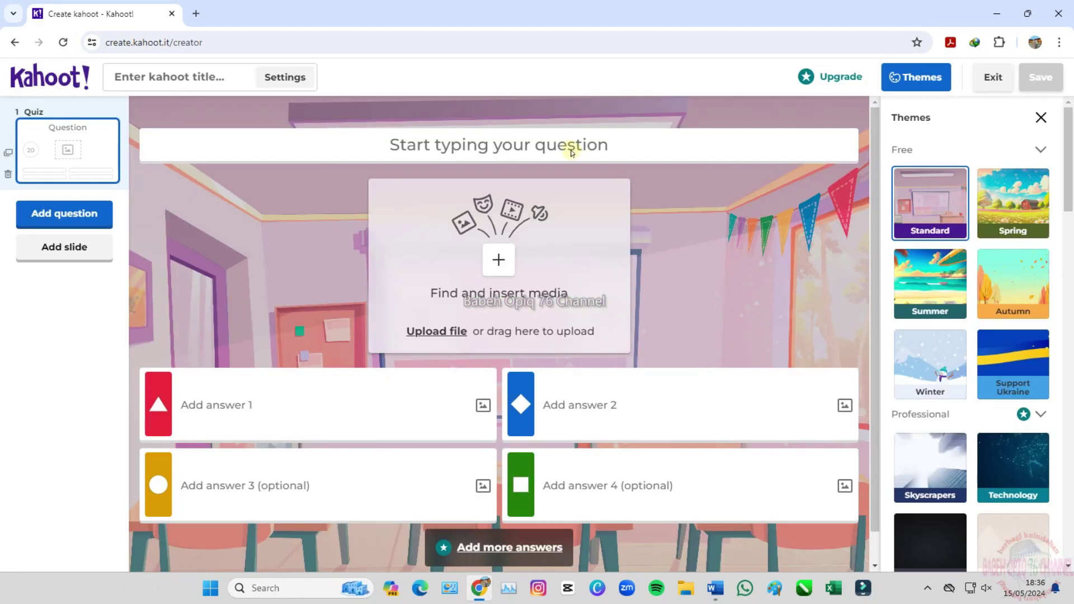
# Give the kahoot the title "Asesmen Tengah Semester TIK" in its summary settings.
pyautogui.click(204, 76)
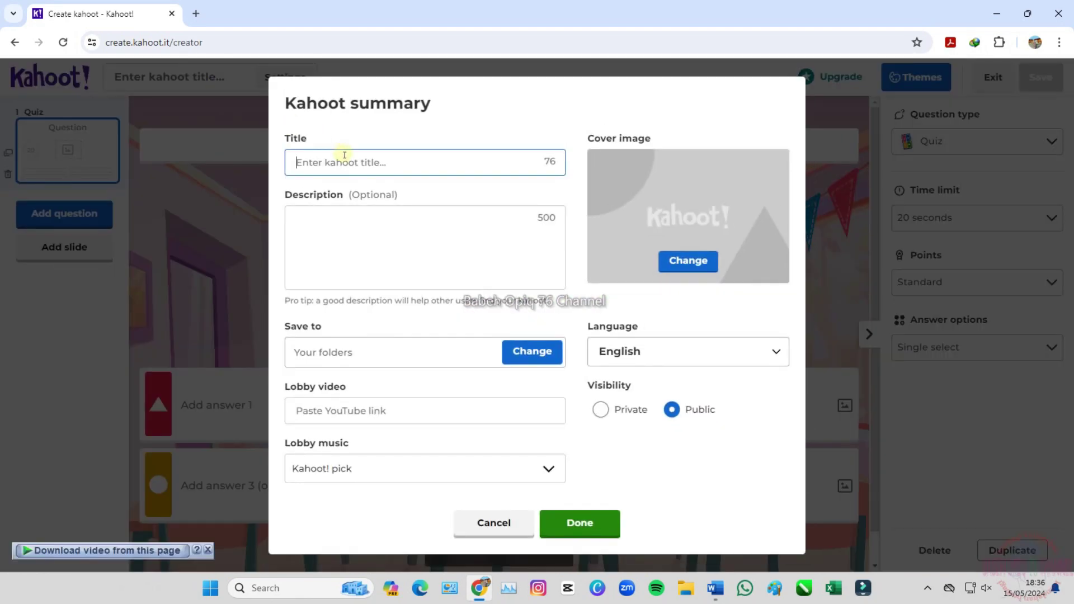
pyautogui.write('Assesmen Tengah Semeter')
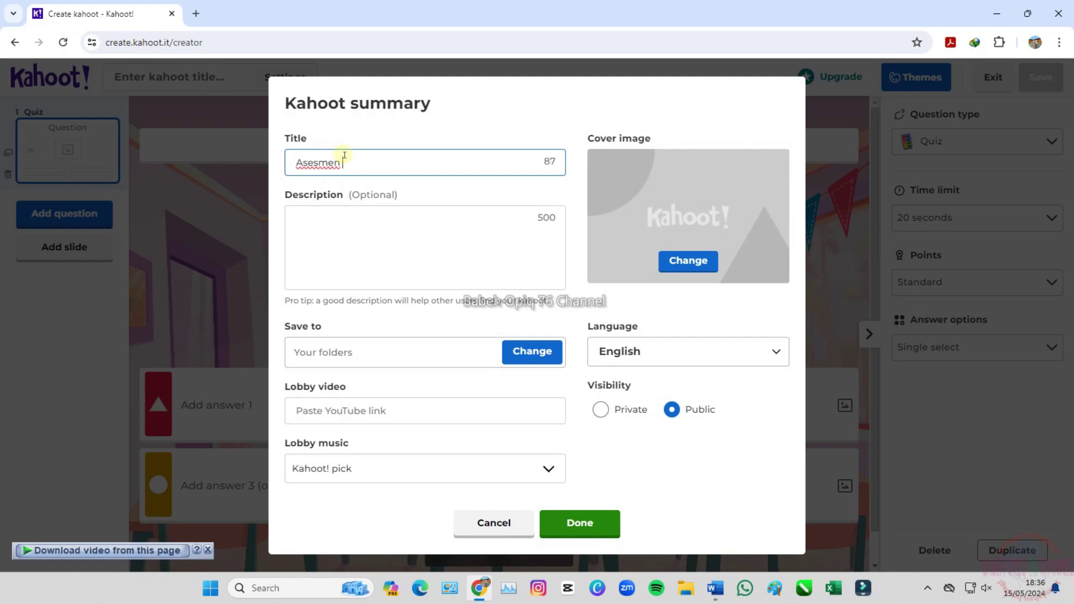
pyautogui.press('BackSpace')
pyautogui.press('BackSpace')
pyautogui.press('BackSpace')
pyautogui.write('ster TIK')
pyautogui.click(347, 225)
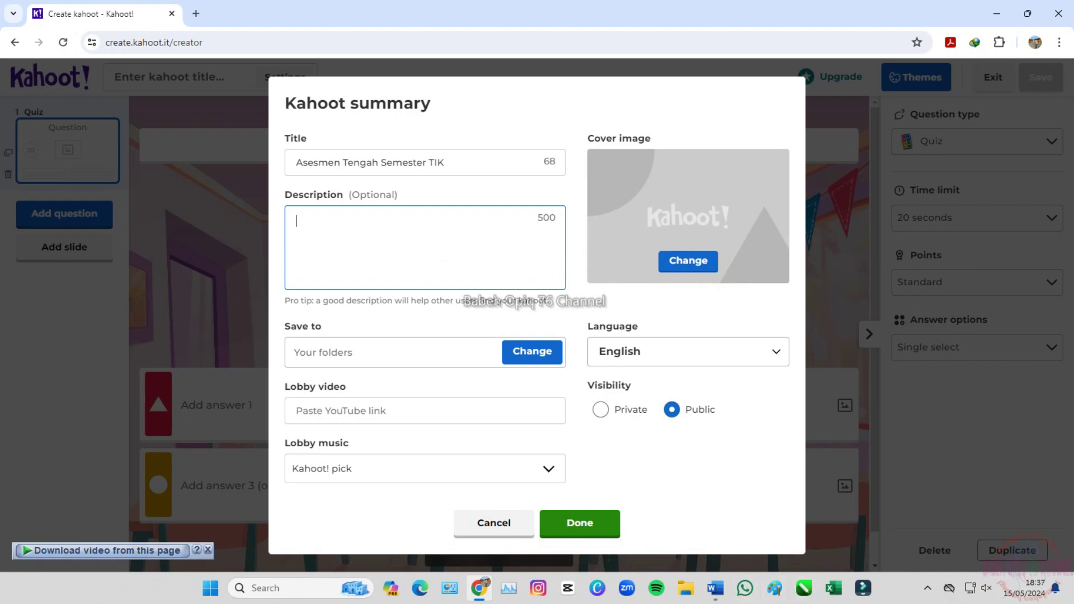
pyautogui.press('super')
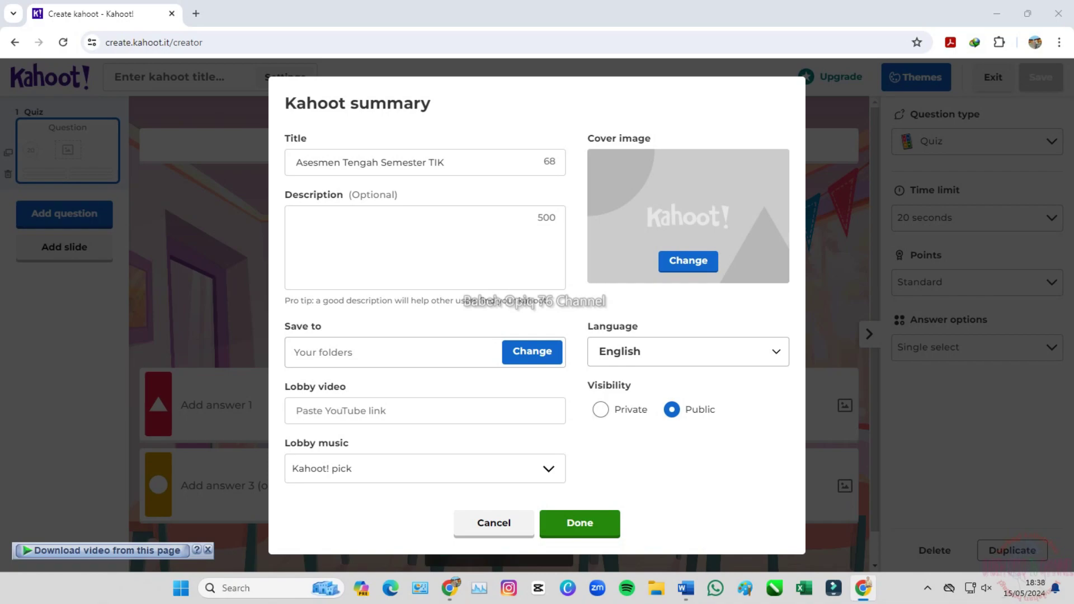
# Set the kahoot's language to Indonesia and choose Your folders as its save location.
pyautogui.click(771, 352)
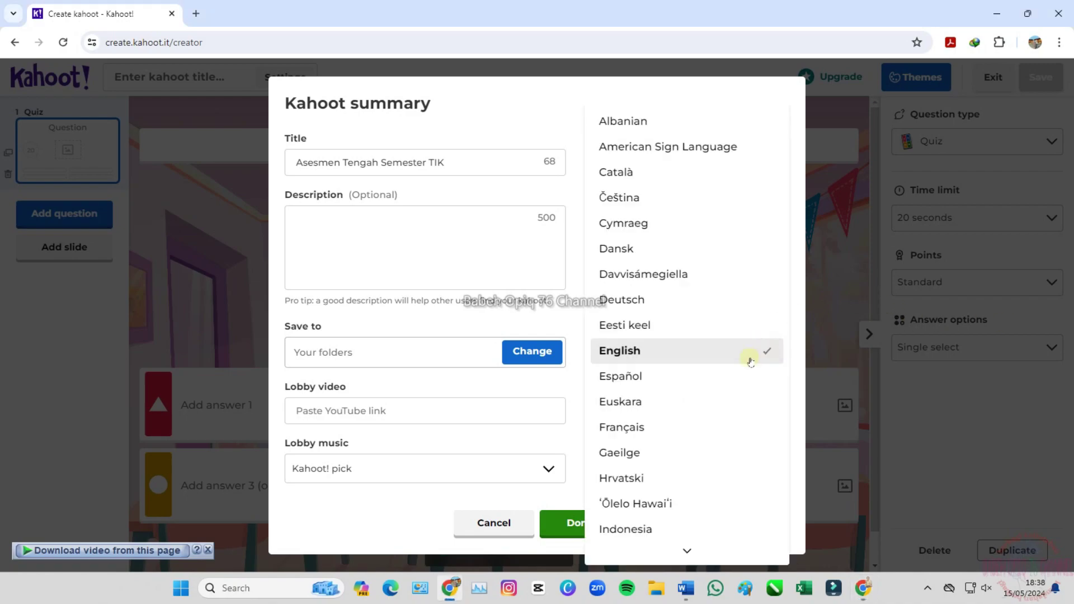
pyautogui.click(684, 527)
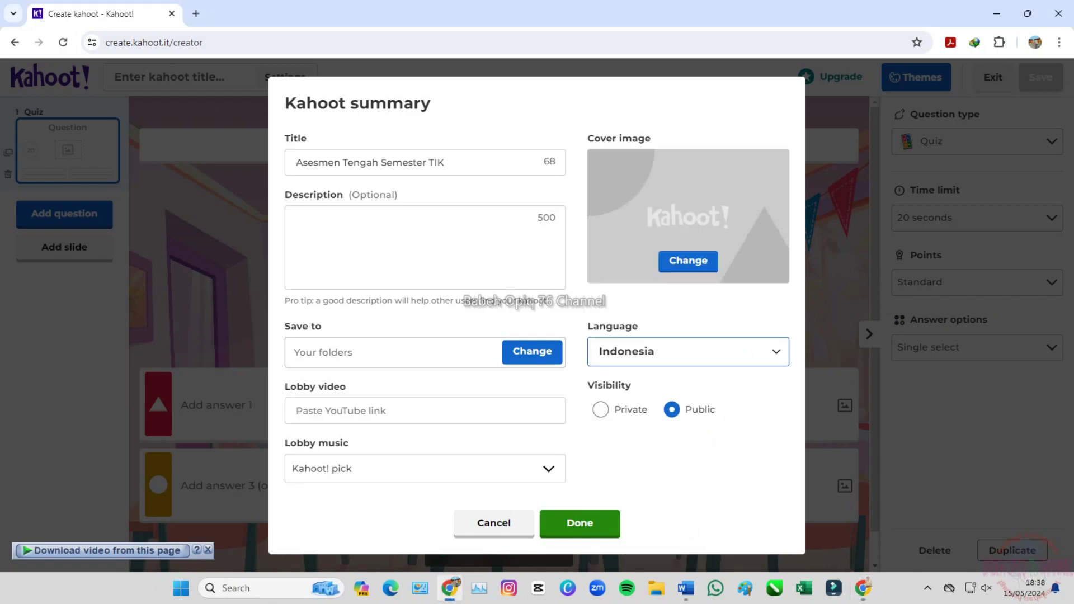
pyautogui.click(439, 358)
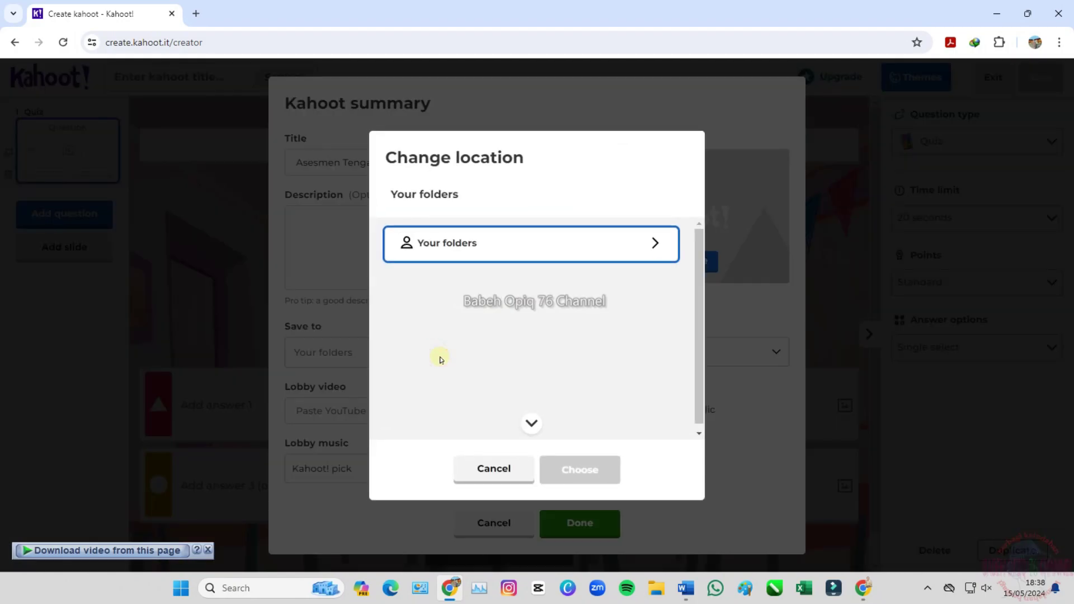
pyautogui.click(644, 242)
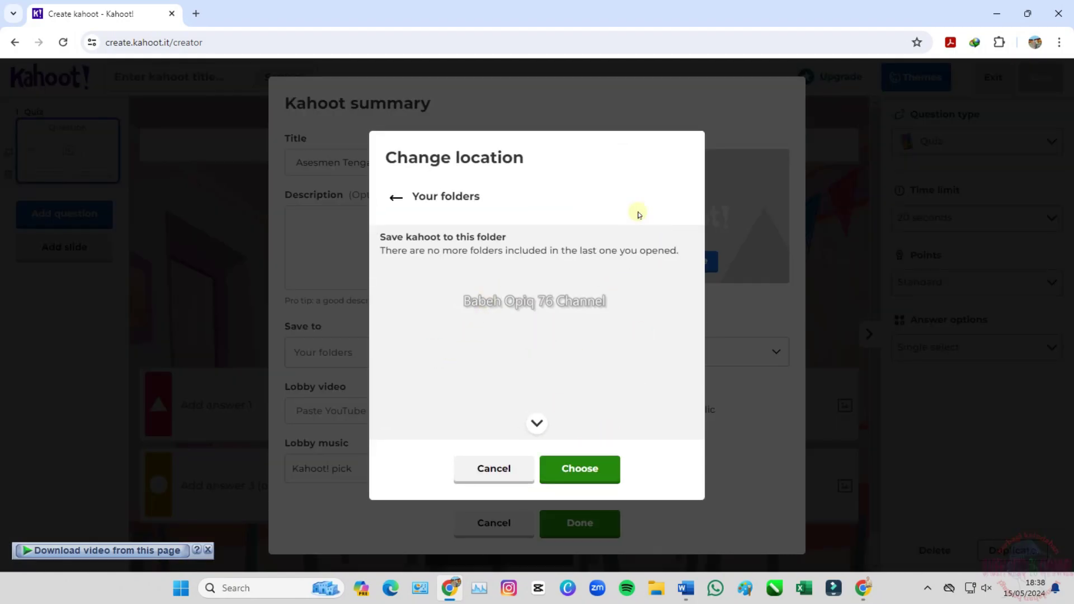
pyautogui.click(578, 468)
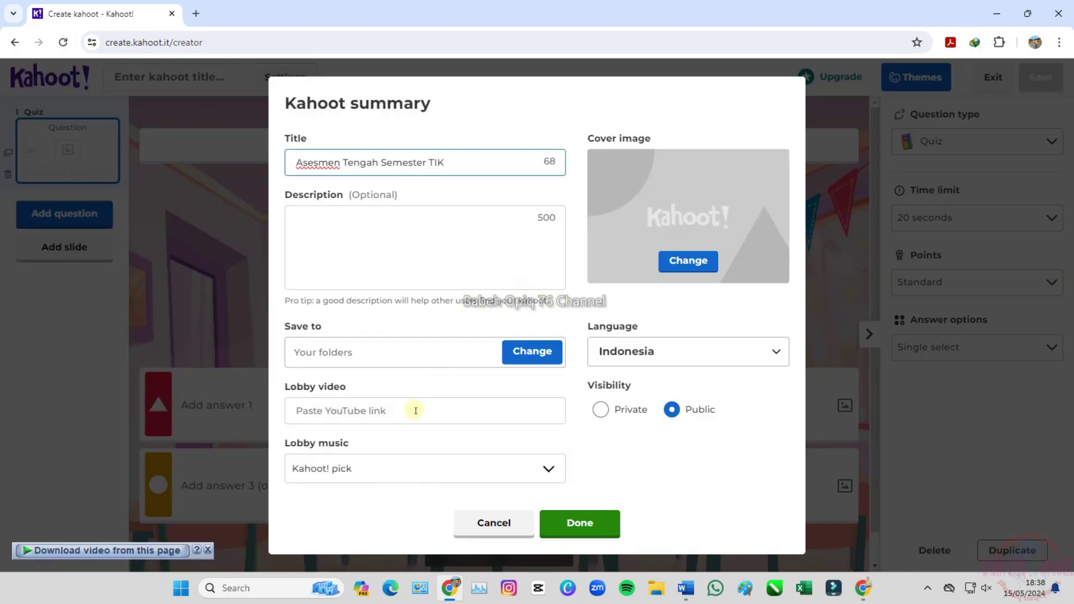
pyautogui.click(556, 469)
pyautogui.click(555, 469)
pyautogui.click(470, 405)
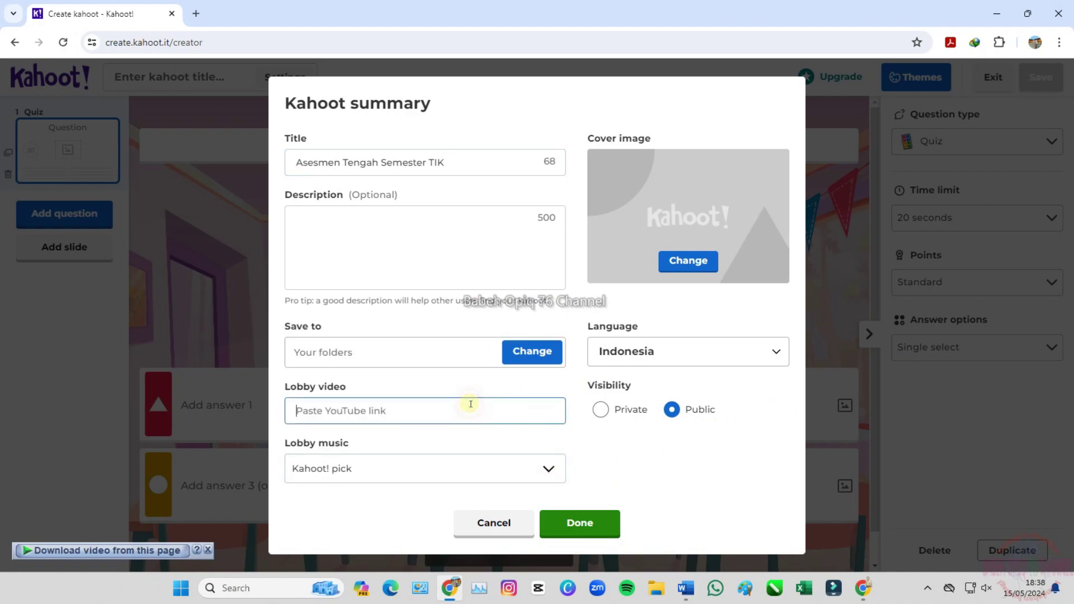
pyautogui.click(673, 469)
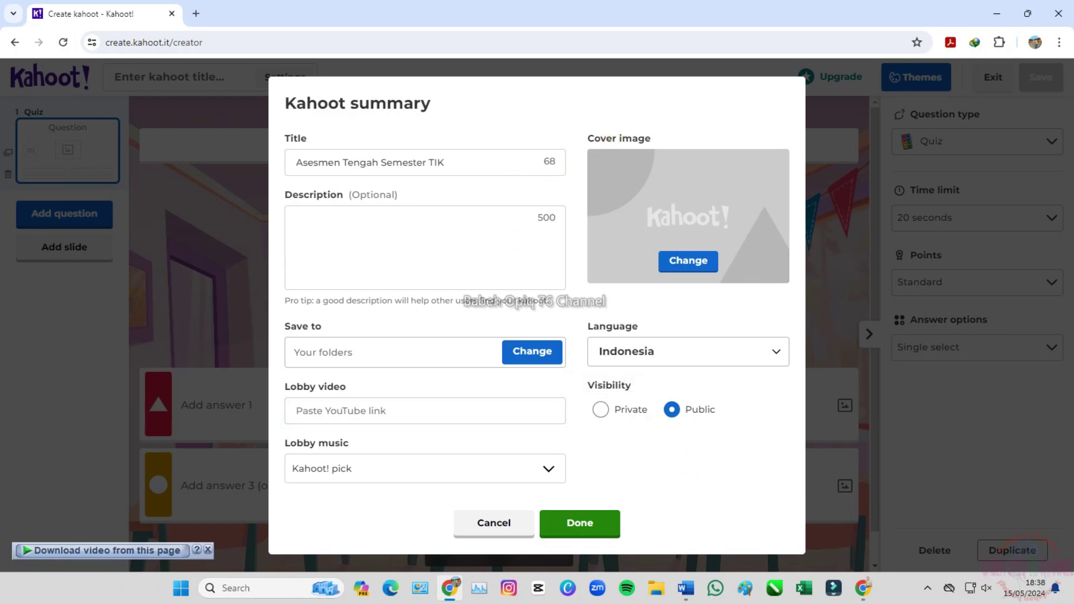
# Upload the picture IMG_20210605_195111 from the Pictures folder as the kahoot's cover image.
pyautogui.click(696, 261)
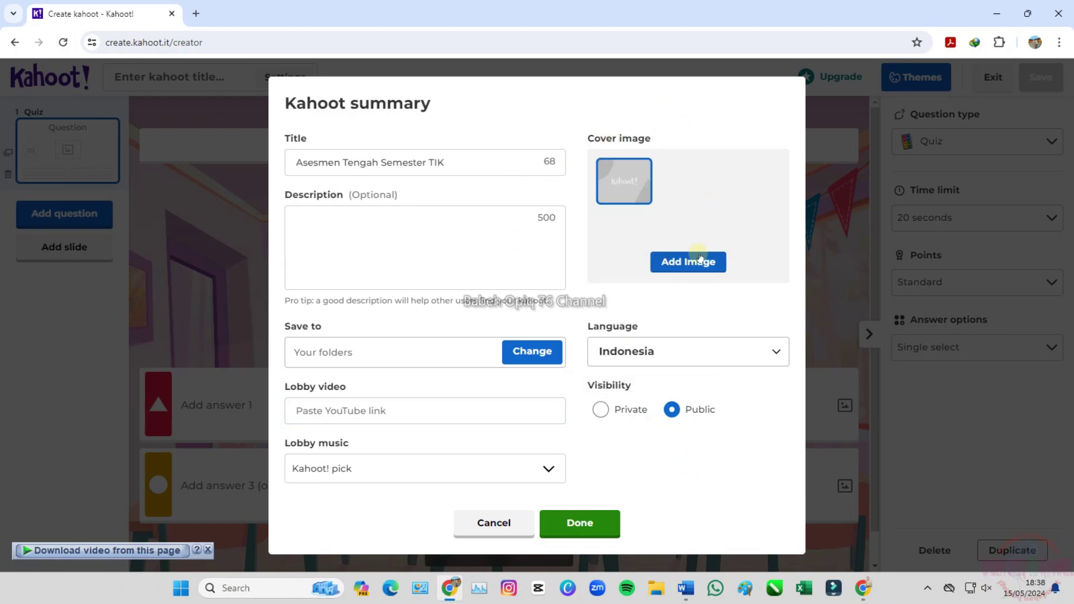
pyautogui.click(700, 259)
pyautogui.scroll(-2, 694, 251)
pyautogui.scroll(2, 648, 122)
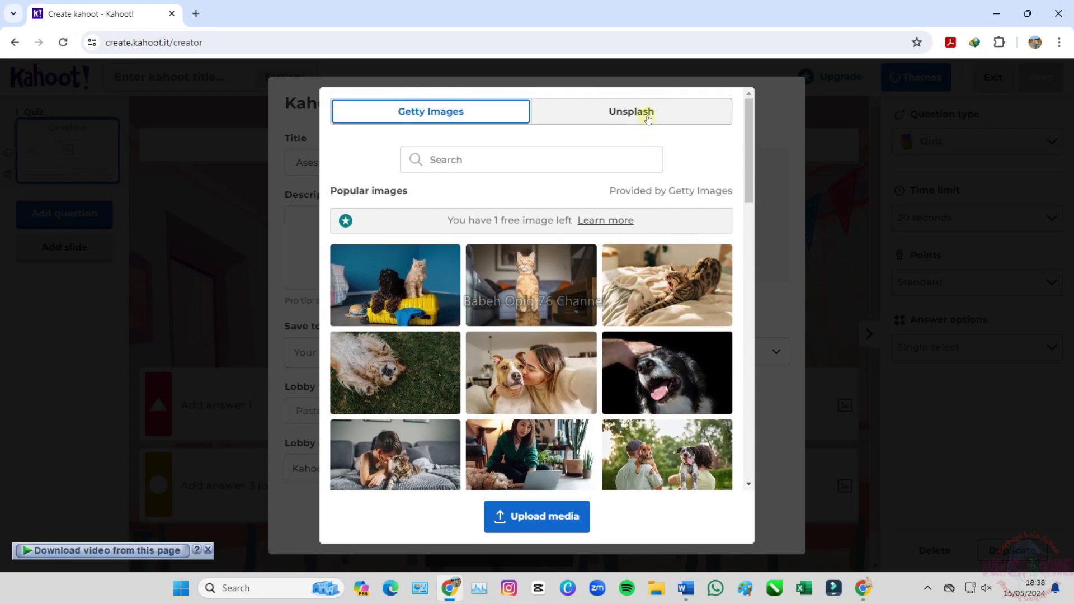
pyautogui.click(568, 514)
pyautogui.click(548, 353)
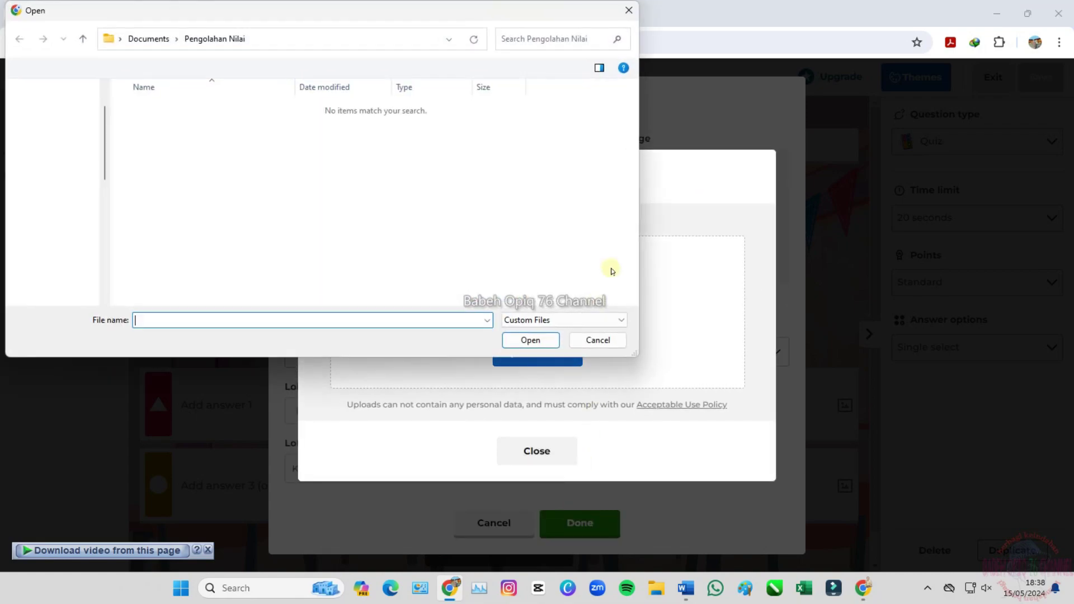
pyautogui.click(98, 193)
pyautogui.scroll(-3, 439, 125)
pyautogui.scroll(-1, 380, 170)
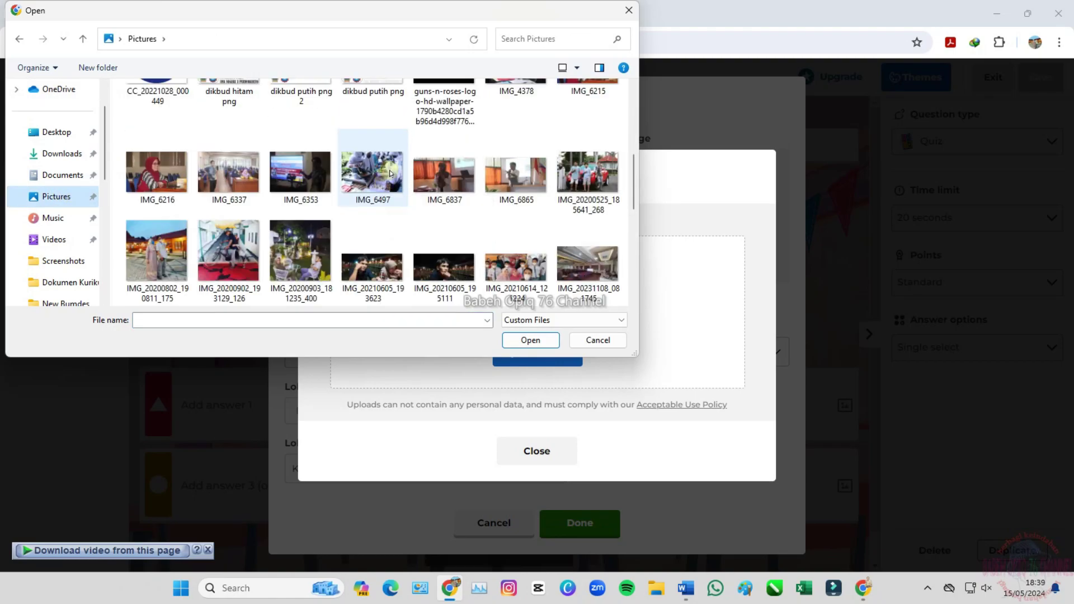
pyautogui.click(444, 268)
pyautogui.click(531, 340)
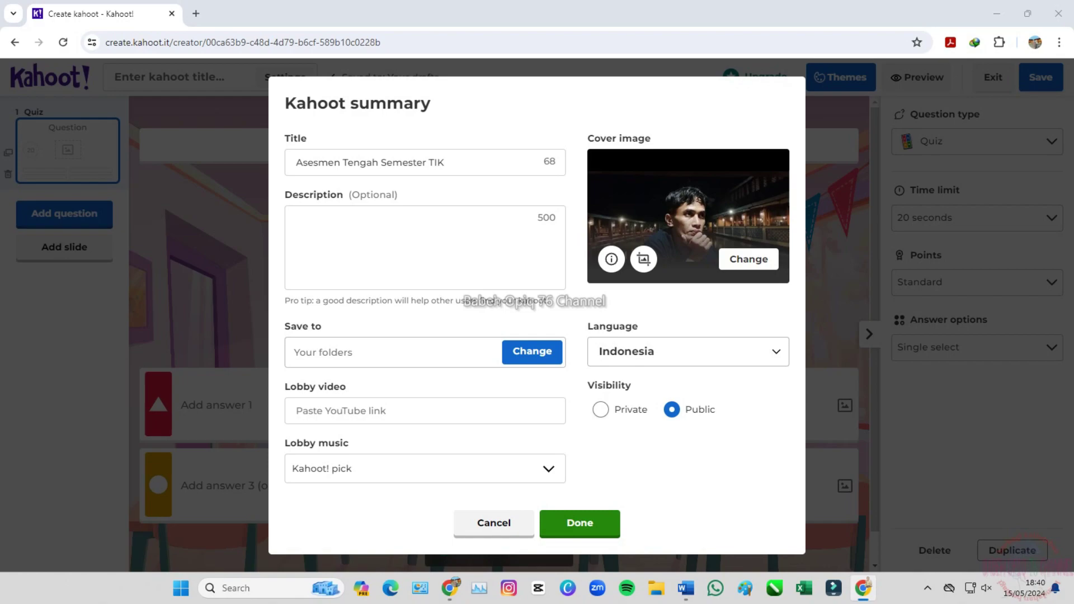
# Enter the description "Soal asesmen tengah semester untuk mata pelajaran Teknologi Informasi dan Komunikasi (TIK) dengan materi dasar pemrograman" and finish the kahoot summary.
pyautogui.rightClick(402, 219)
pyautogui.click(439, 352)
pyautogui.click(301, 223)
pyautogui.press('BackSpace')
pyautogui.write('S')
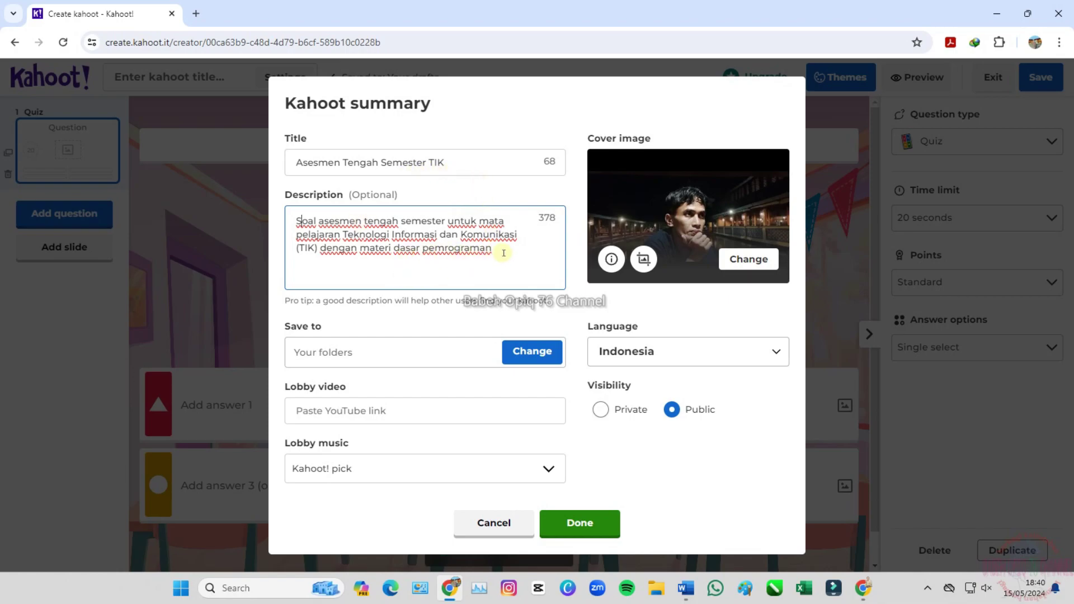
pyautogui.click(580, 522)
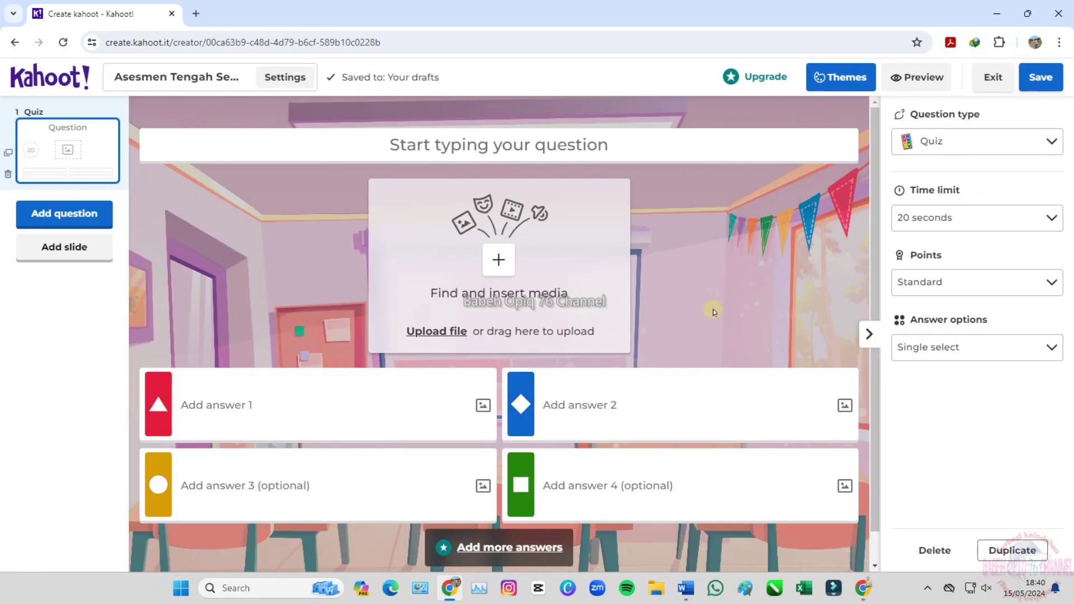
# Enter "Pernyataan yang benar tentang bahasa pemrograman adalah..." as the text of the first quiz question.
pyautogui.click(564, 162)
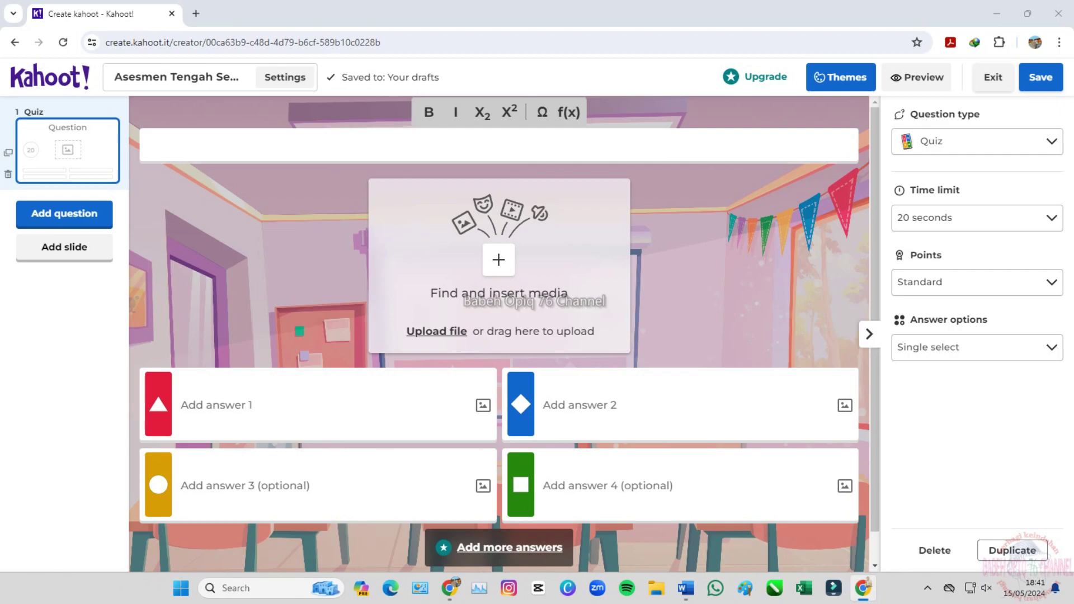
pyautogui.click(531, 143)
pyautogui.rightClick(532, 144)
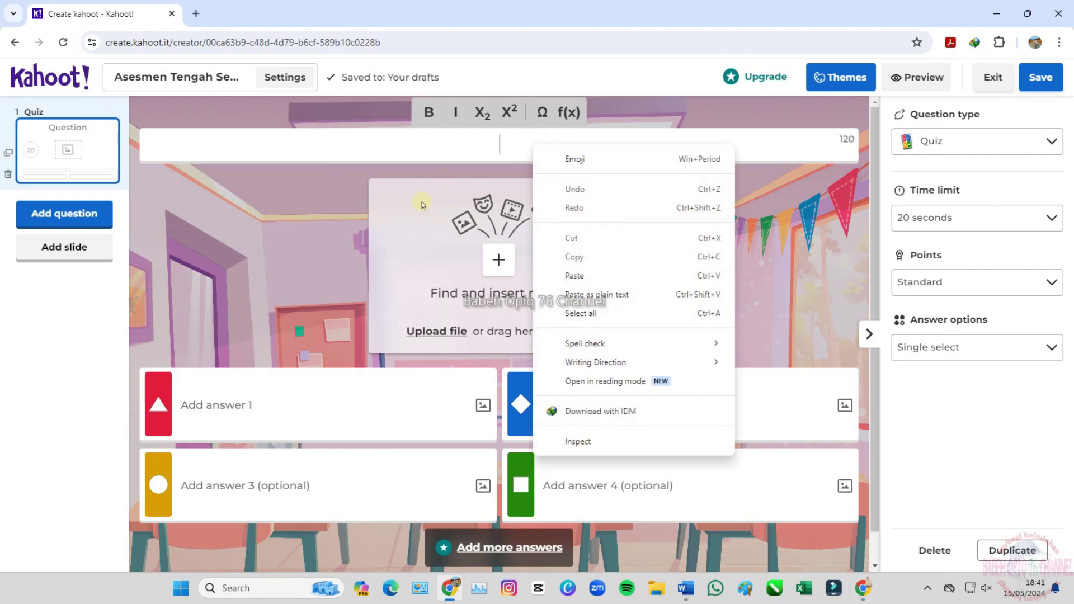
pyautogui.click(576, 274)
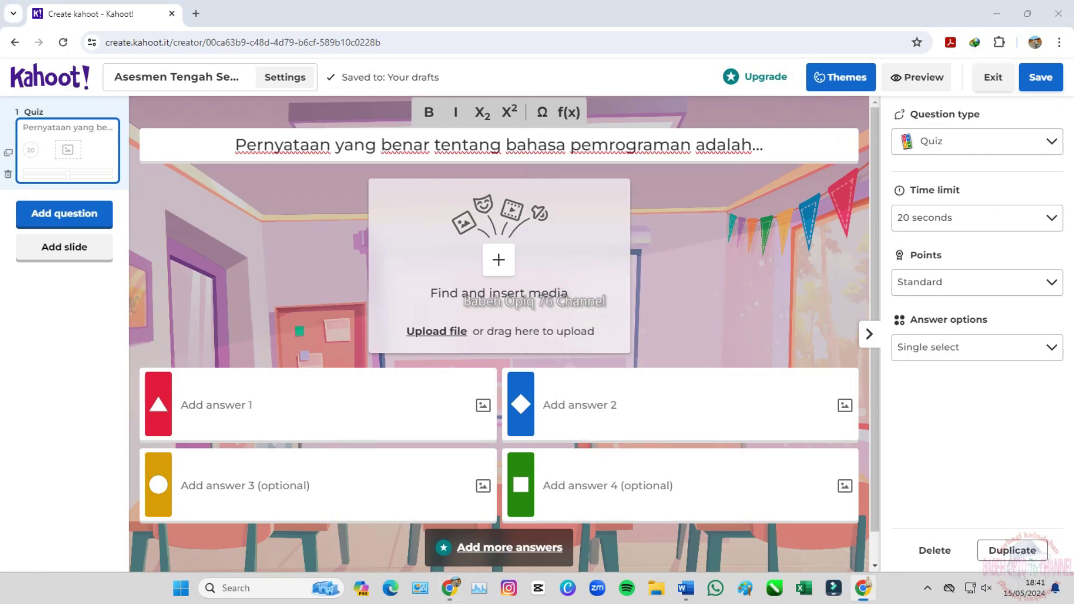
# Fill answer 1 with "Bahasa pemrograman hanya ada satu jenis." and answer 2 with "Bahasa pemrograman hanya digunakan untuk membuat aplikasi web.".
pyautogui.click(358, 403)
pyautogui.rightClick(302, 406)
pyautogui.click(344, 227)
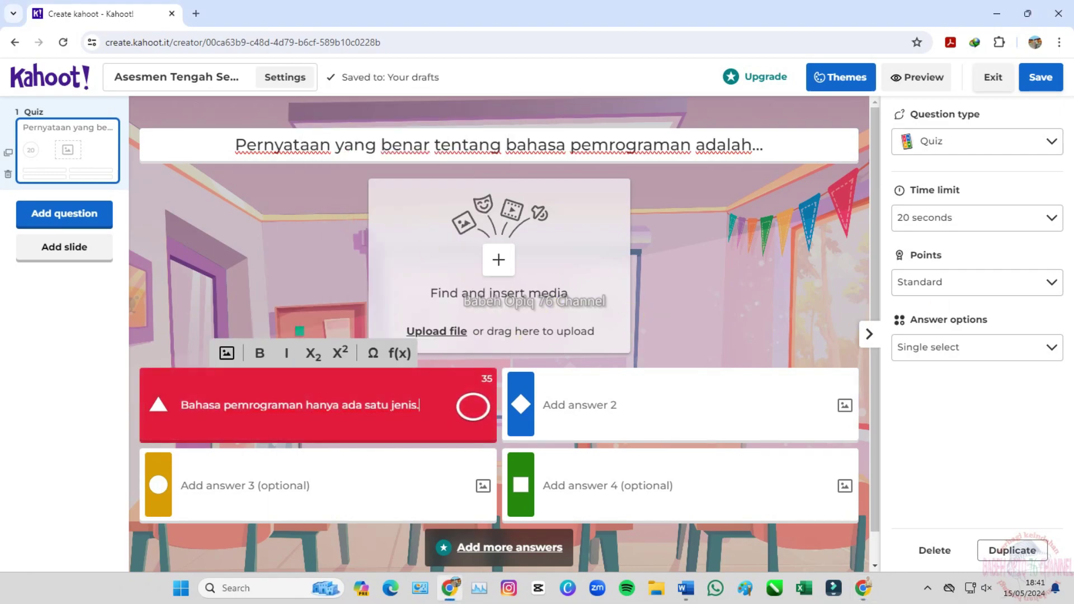
pyautogui.rightClick(694, 404)
pyautogui.click(732, 224)
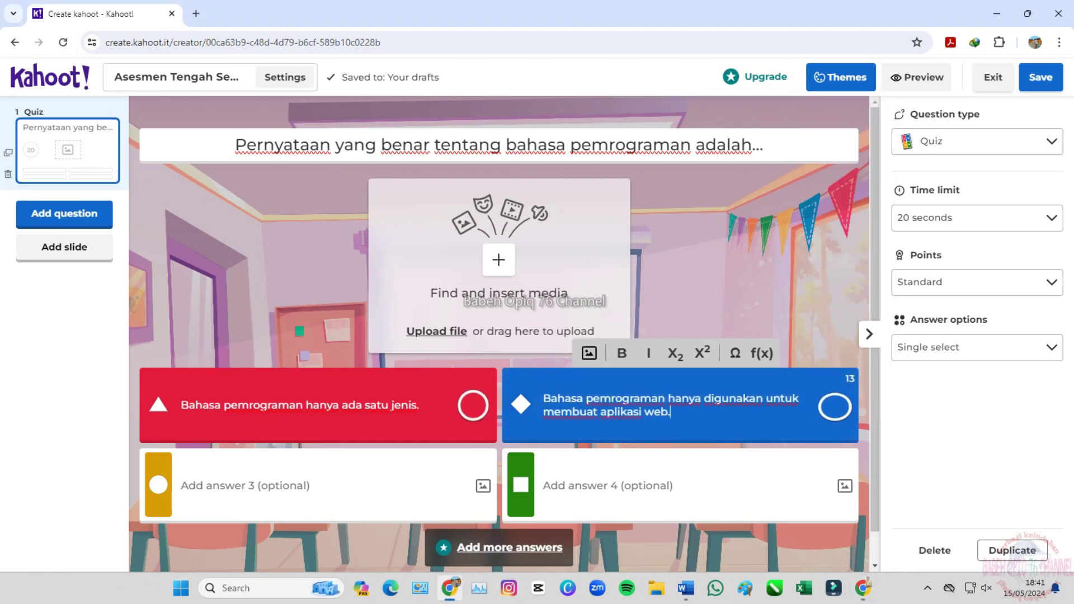
# Enter answer 3 "Bahasa pemrograman adalah aturan yang digunakan untuk menulis program komputer.", answer 4 "Bahasa pemrograman tidak pernah berkembang dari waktu ke waktu.", marking answer 3 correct.
pyautogui.rightClick(329, 487)
pyautogui.click(368, 308)
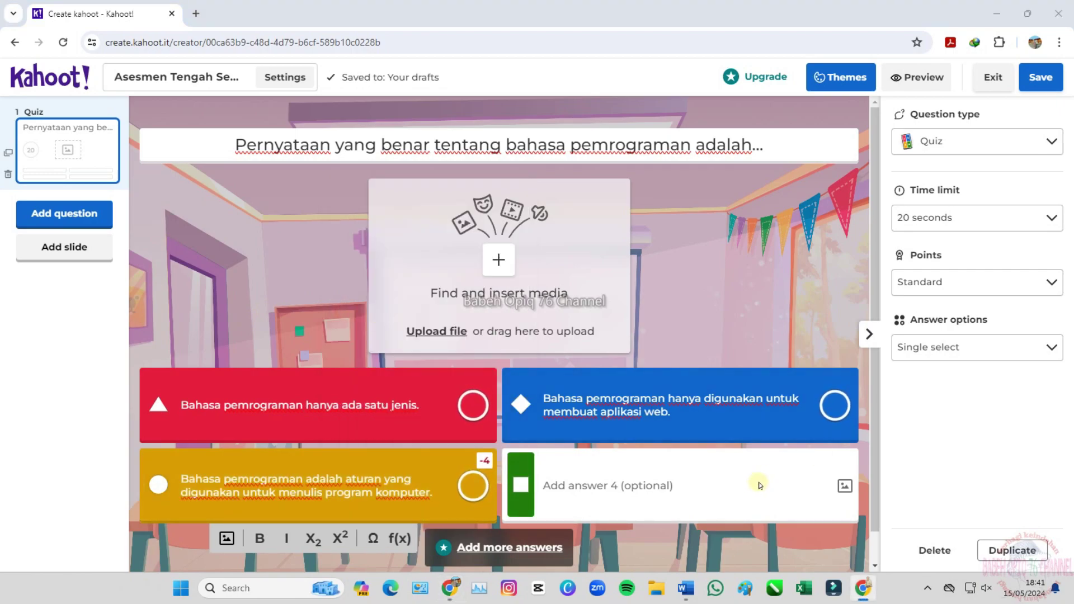
pyautogui.rightClick(658, 490)
pyautogui.click(654, 303)
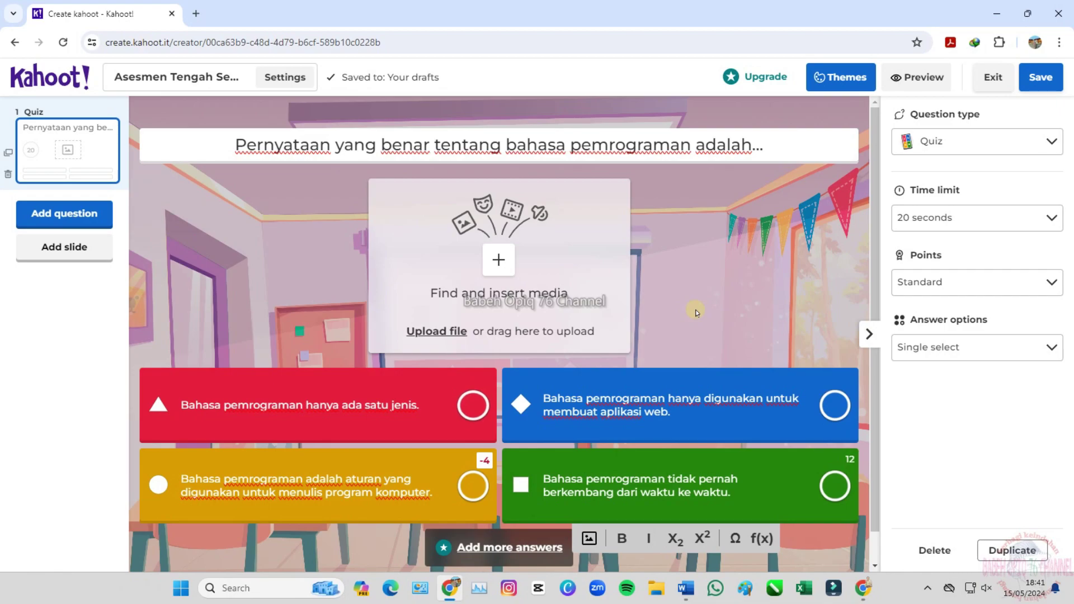
pyautogui.click(473, 486)
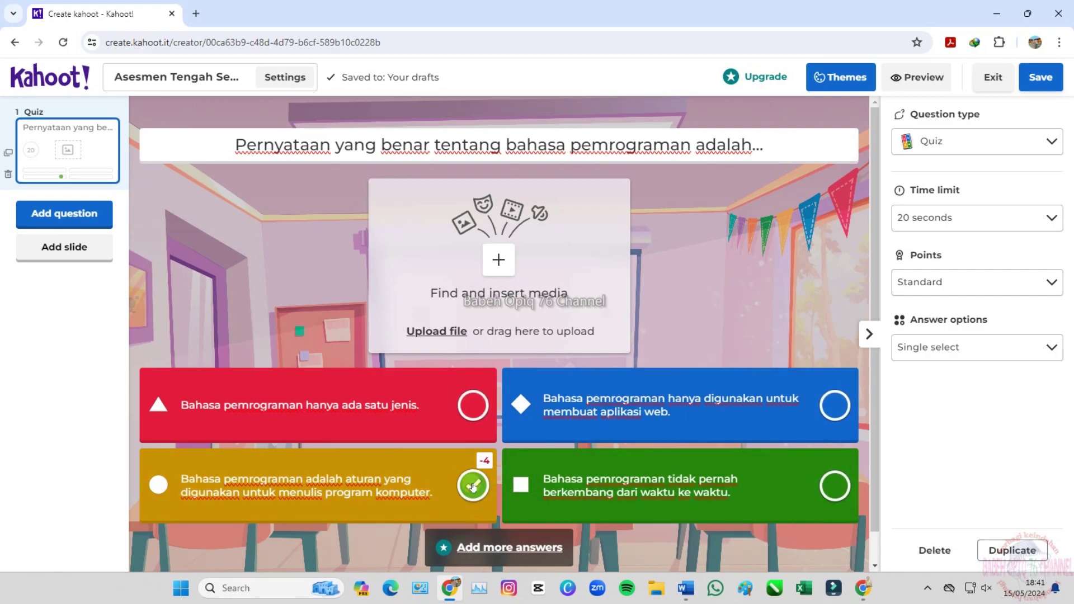
pyautogui.scroll(-1, 728, 342)
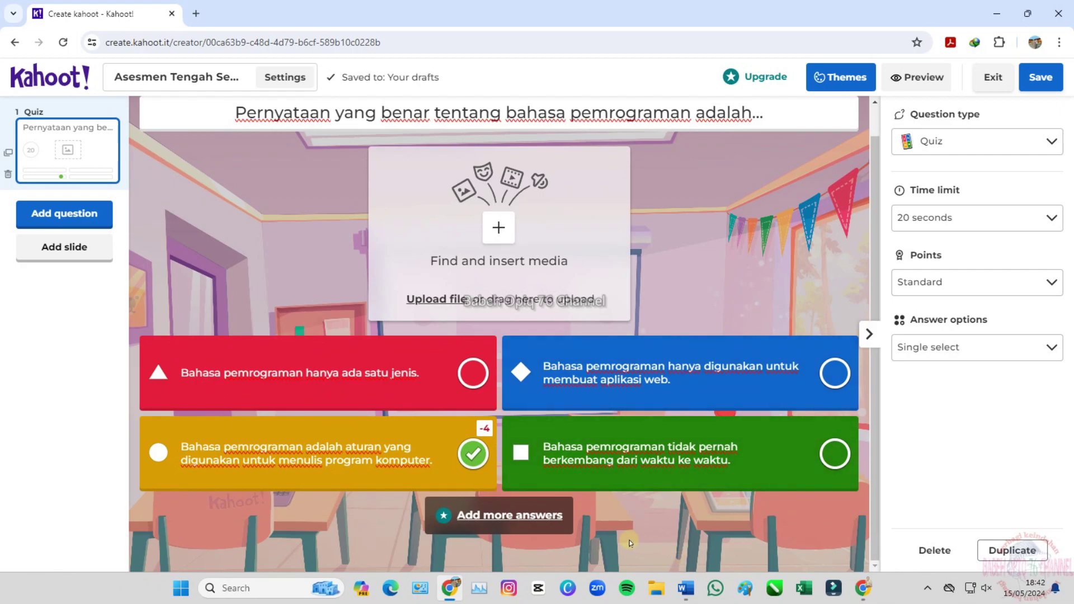
pyautogui.scroll(1, 671, 271)
pyautogui.scroll(-1, 626, 391)
pyautogui.click(101, 227)
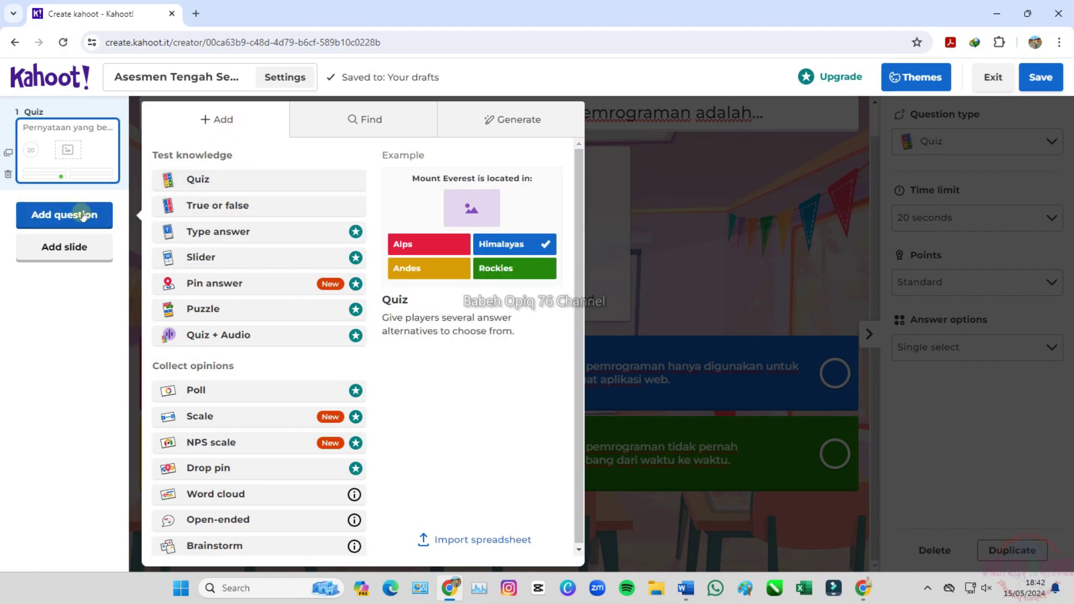
pyautogui.click(88, 167)
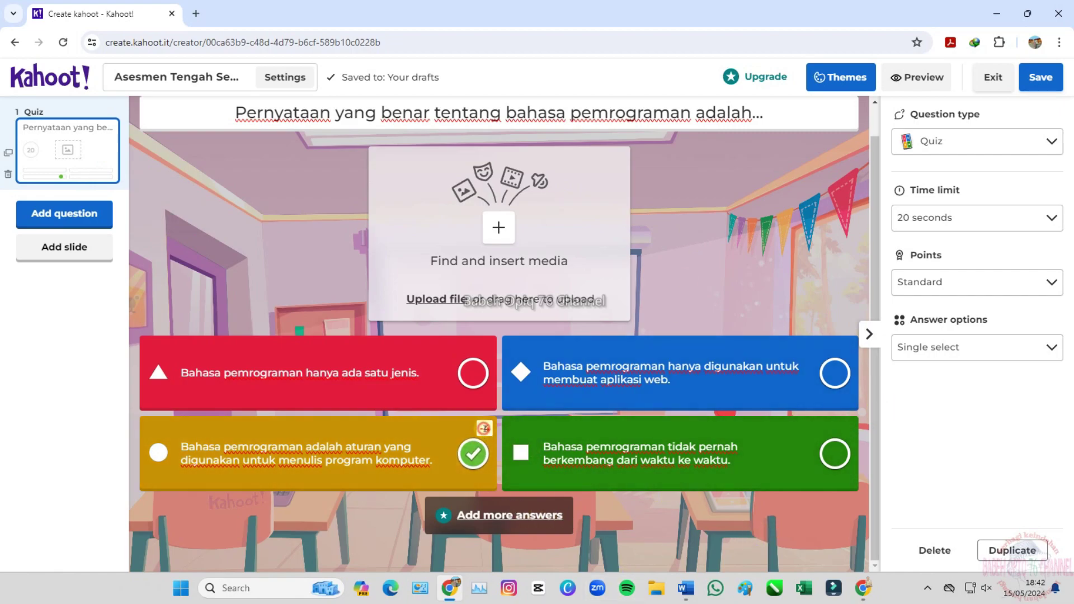
pyautogui.click(473, 373)
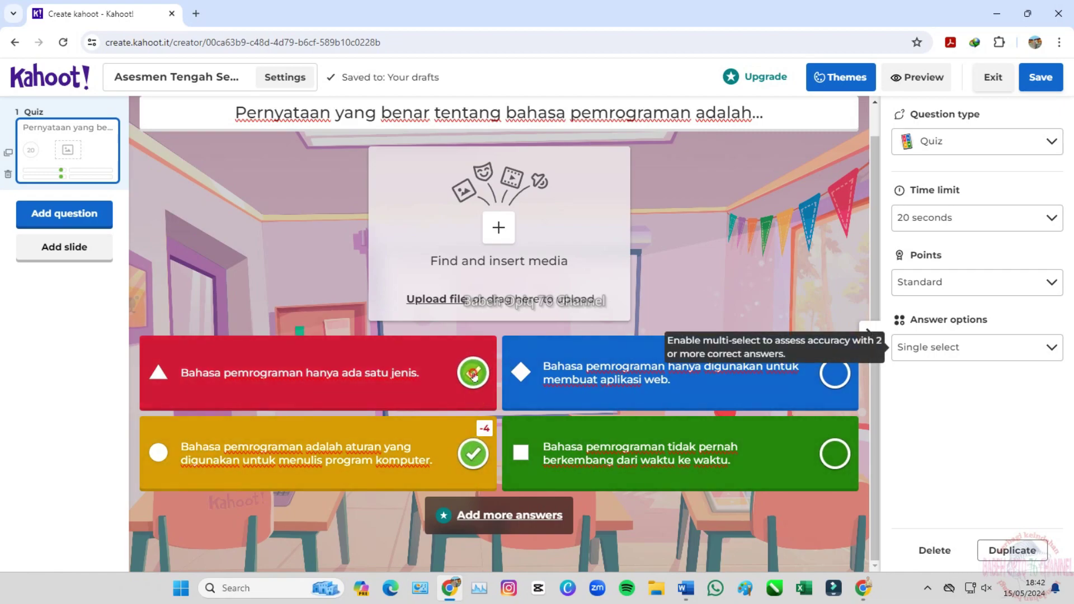
pyautogui.click(473, 374)
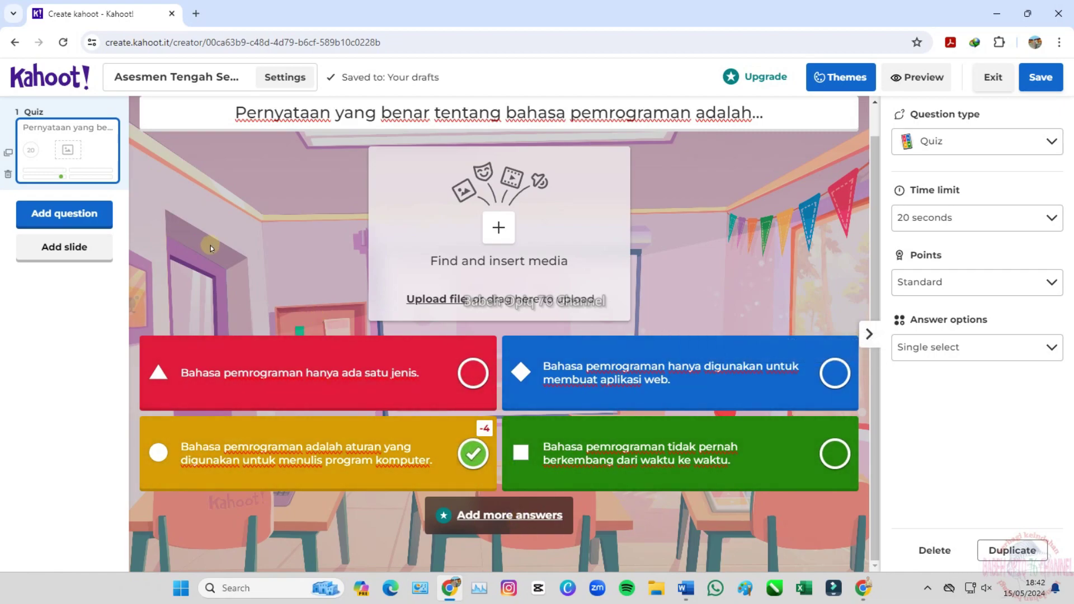
pyautogui.click(82, 251)
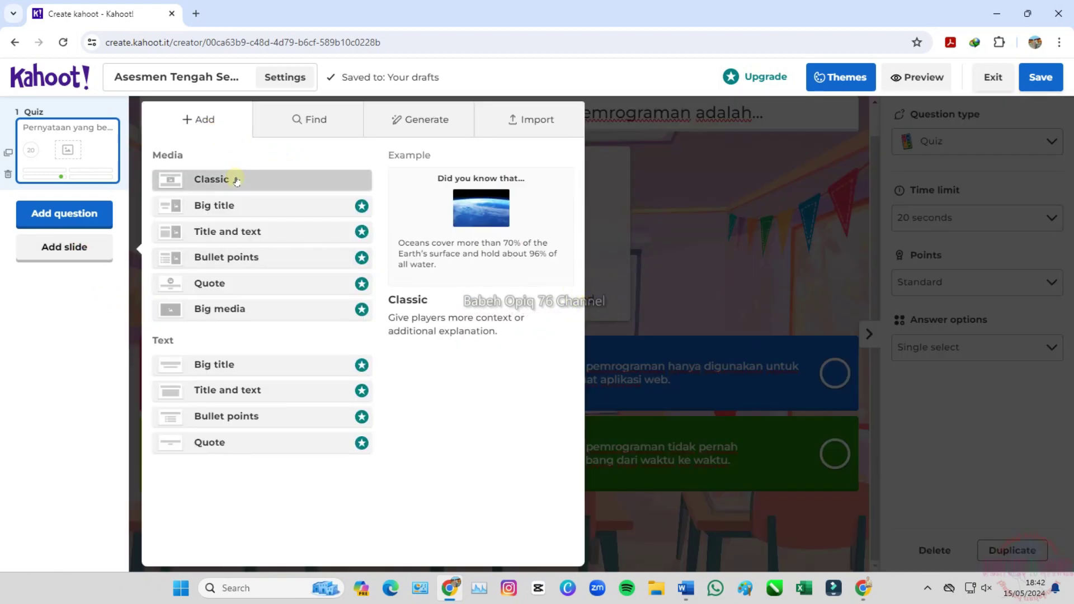
pyautogui.click(89, 159)
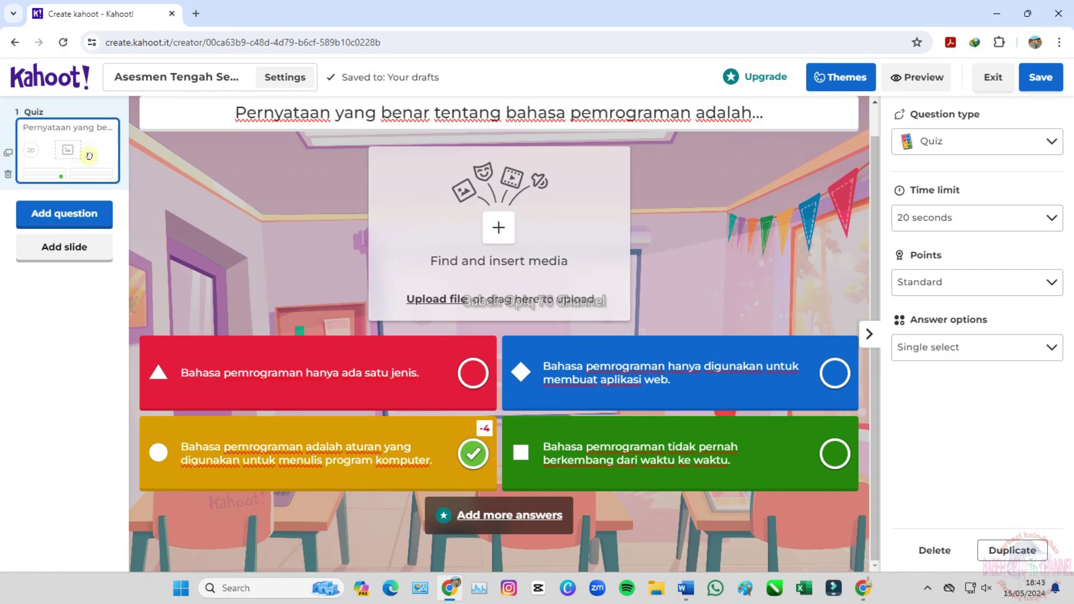
# Duplicate the first question and replace the copy's question text with "Apa fungsi dari pernyataan "if...else" dalam pemrograman?".
pyautogui.click(8, 154)
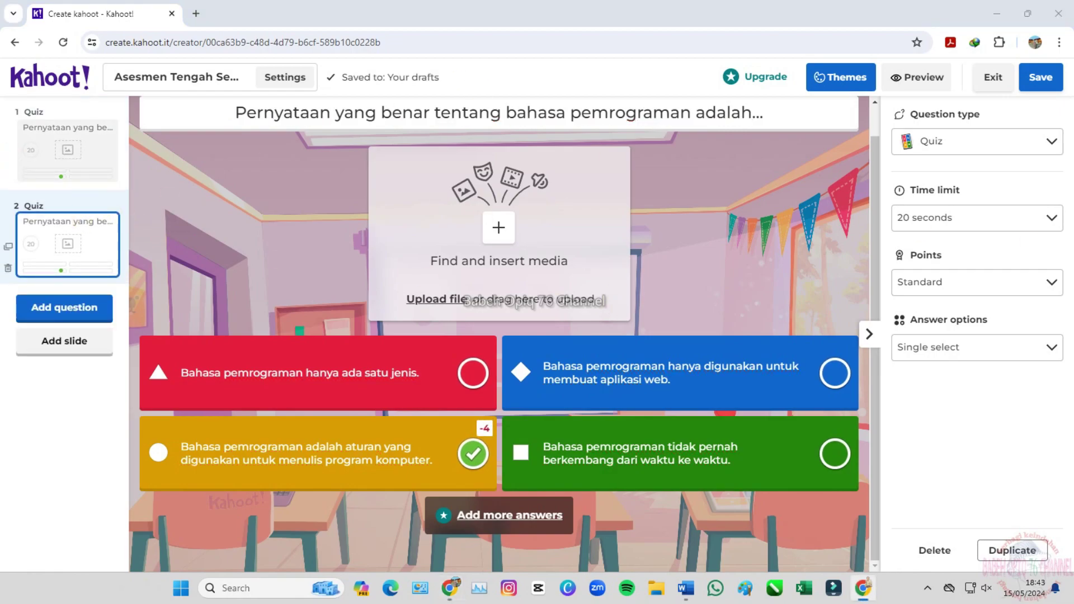
pyautogui.moveTo(766, 115); pyautogui.dragTo(200, 118)
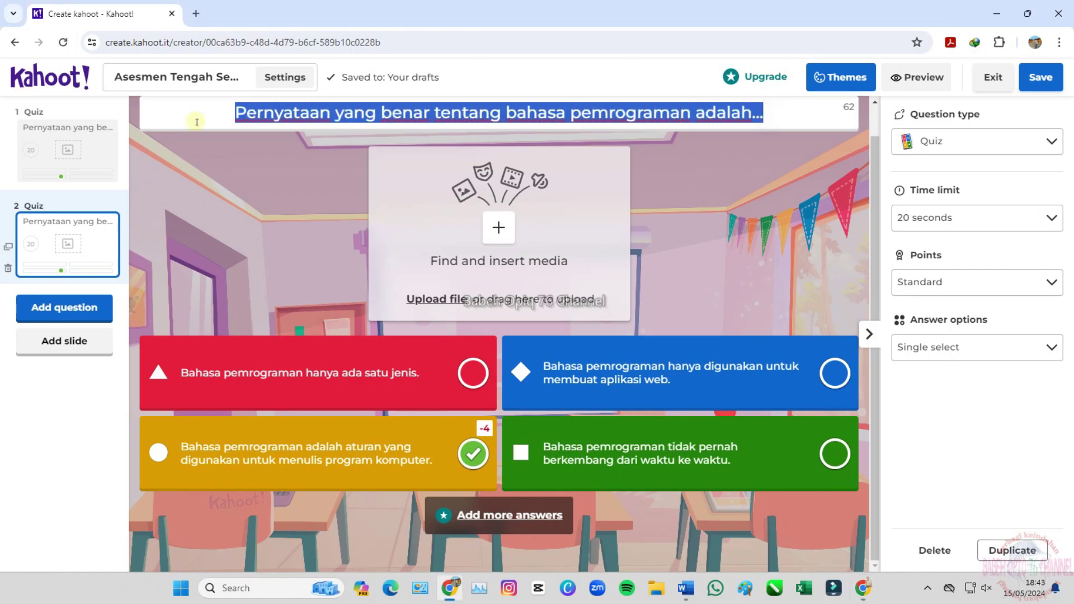
pyautogui.rightClick(295, 116)
pyautogui.click(308, 146)
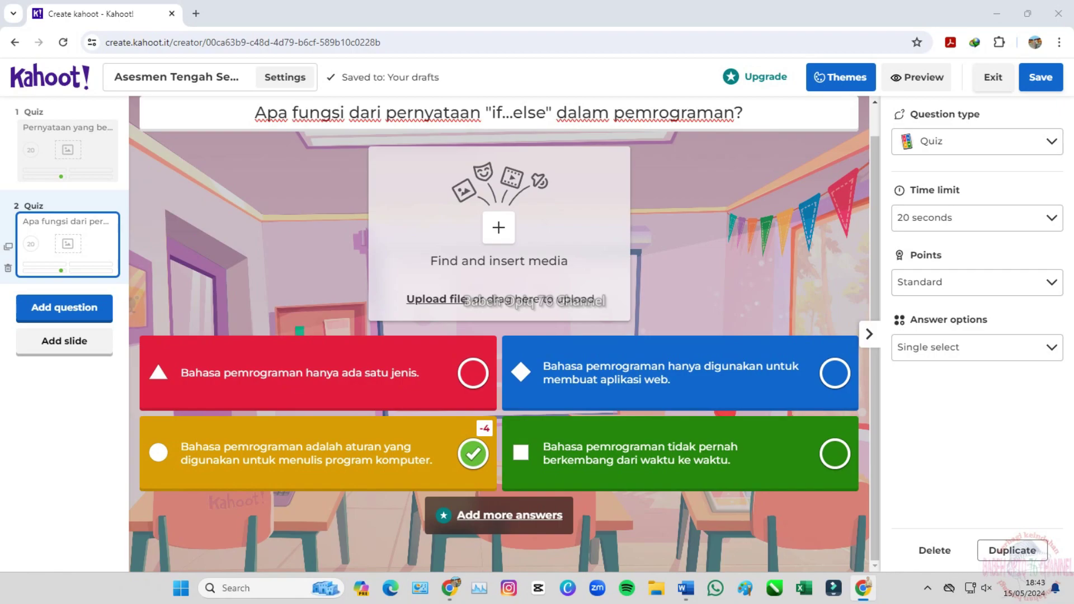
# Replace answer 1 with "Untuk memeriksa kesalahan dalam program." and answer 3 with "Untuk menentukan jenis data yang akan digunakan dalam program.".
pyautogui.moveTo(420, 373); pyautogui.dragTo(173, 374)
pyautogui.rightClick(219, 375)
pyautogui.click(241, 143)
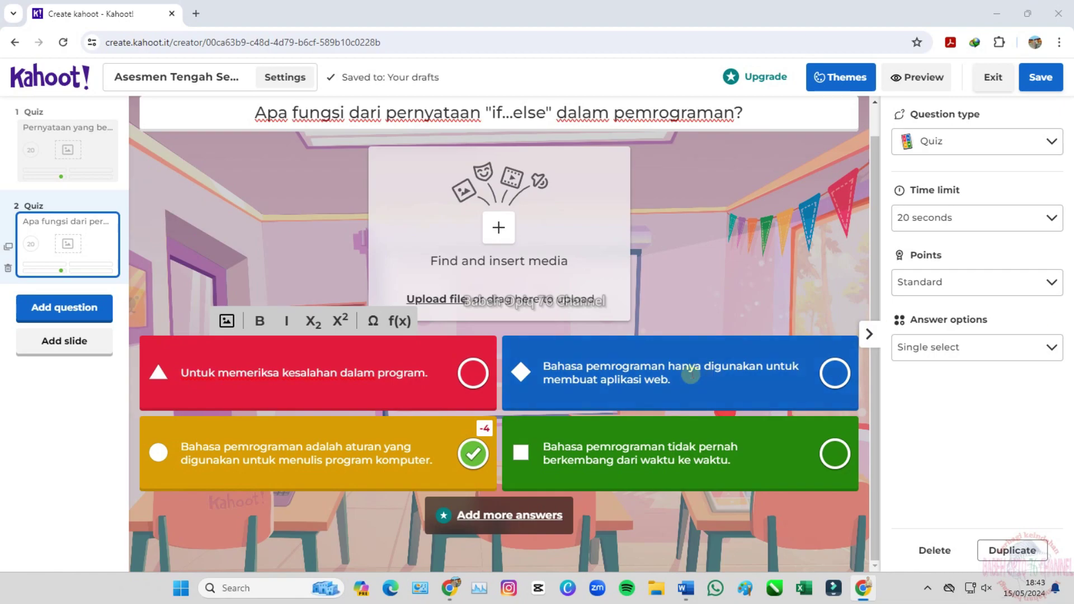
pyautogui.click(553, 367)
pyautogui.moveTo(180, 446); pyautogui.dragTo(379, 460)
pyautogui.rightClick(379, 460)
pyautogui.click(410, 210)
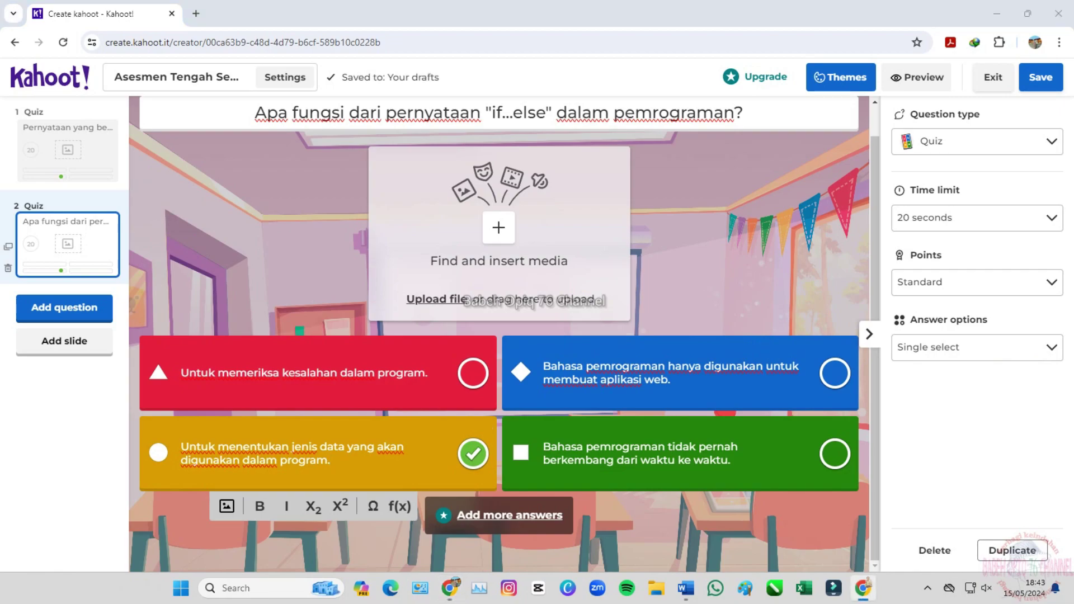
# Replace answer 2 with "Untuk mengatur alur eksekusi berdasarkan kondisi tertentu." and mark it as the correct answer.
pyautogui.click(649, 370)
pyautogui.moveTo(543, 367); pyautogui.dragTo(672, 380)
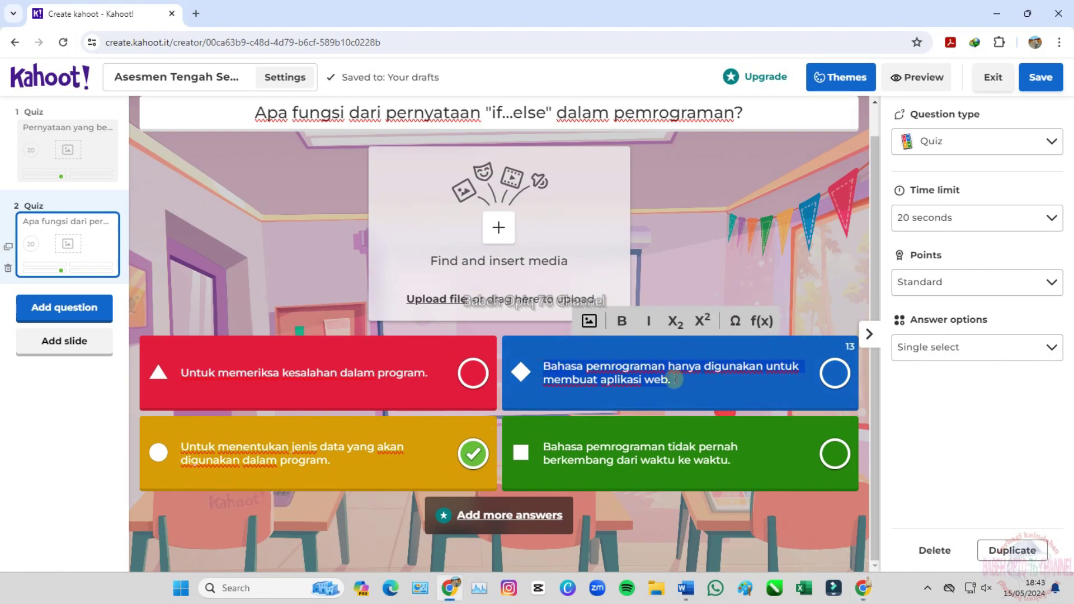
pyautogui.rightClick(643, 380)
pyautogui.click(684, 131)
pyautogui.click(835, 373)
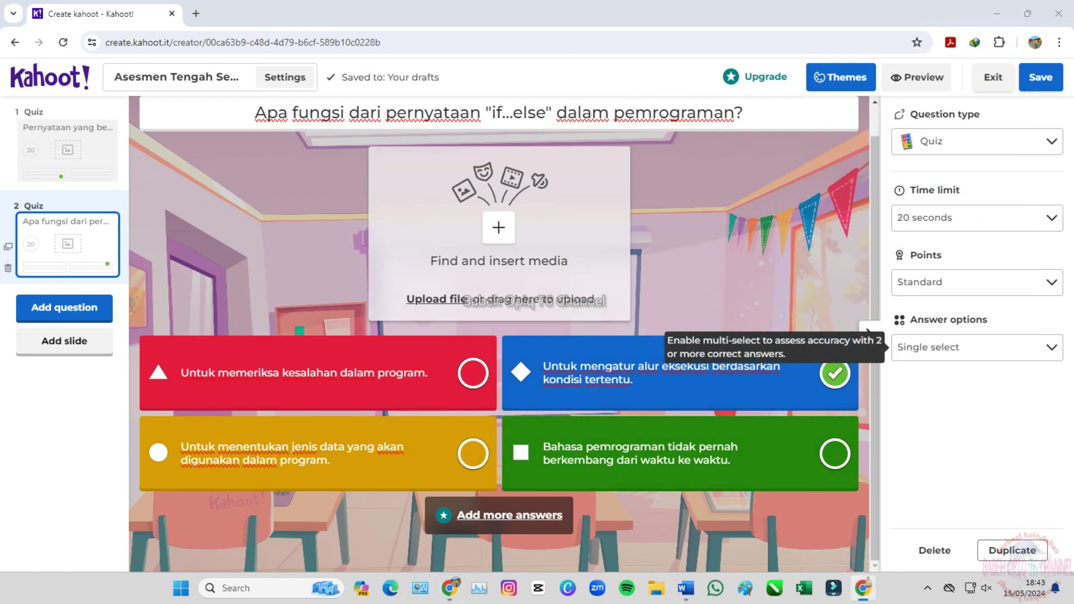
# Replace answer 4 of the "if...else" question with "Untuk menghentikan eksekusi program.".
pyautogui.click(653, 462)
pyautogui.moveTo(542, 446); pyautogui.dragTo(741, 459)
pyautogui.rightClick(699, 452)
pyautogui.click(473, 204)
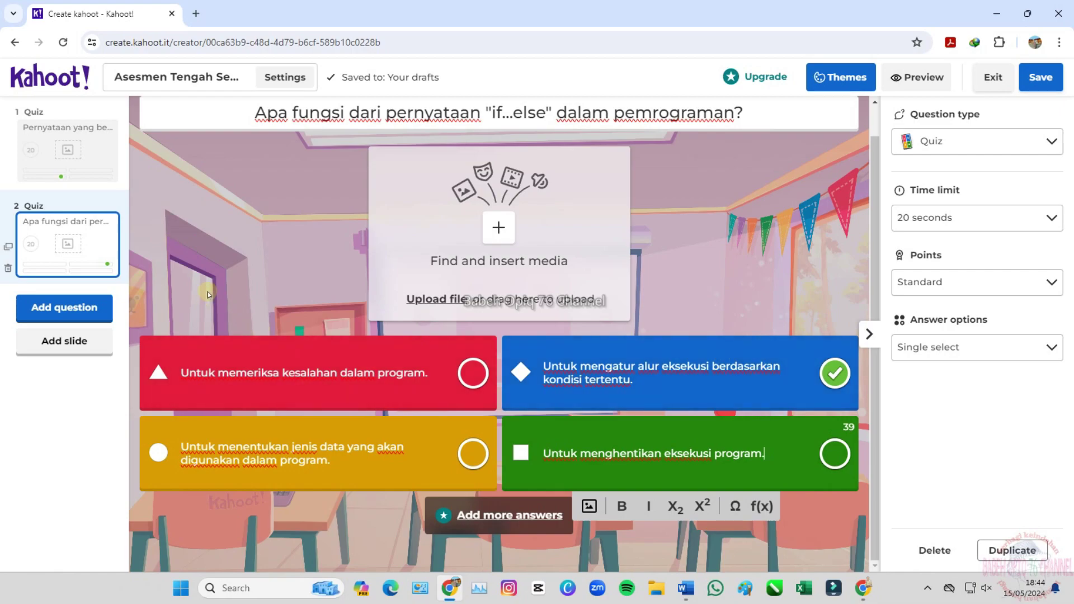
# Duplicate the second question and replace the copy's question text with "Apa hasil dari operasi berikut ini: 5 + 3 * 2?".
pyautogui.rightClick(92, 261)
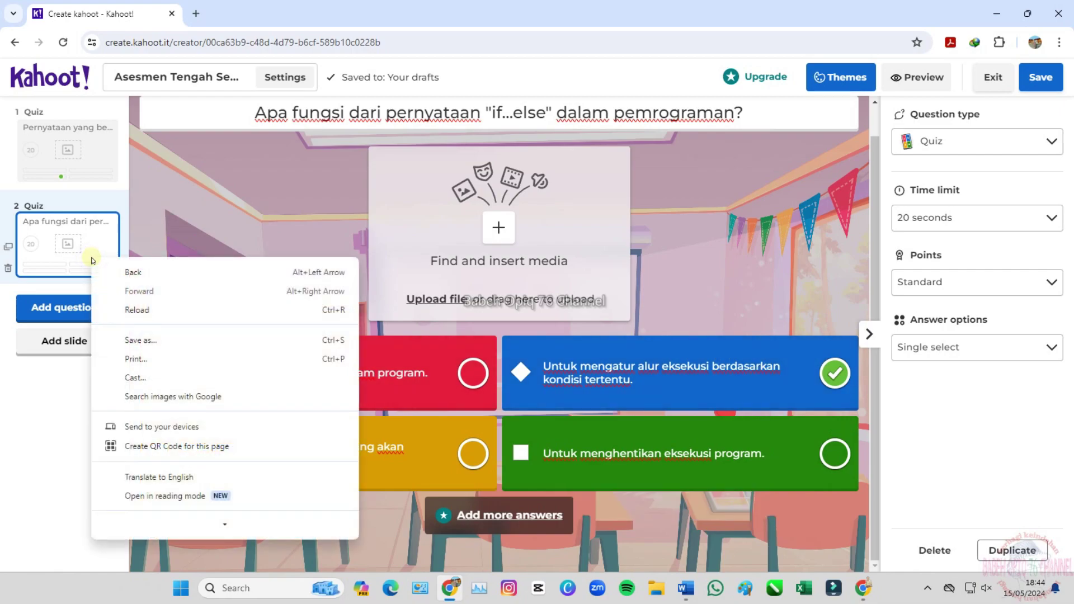
pyautogui.click(92, 223)
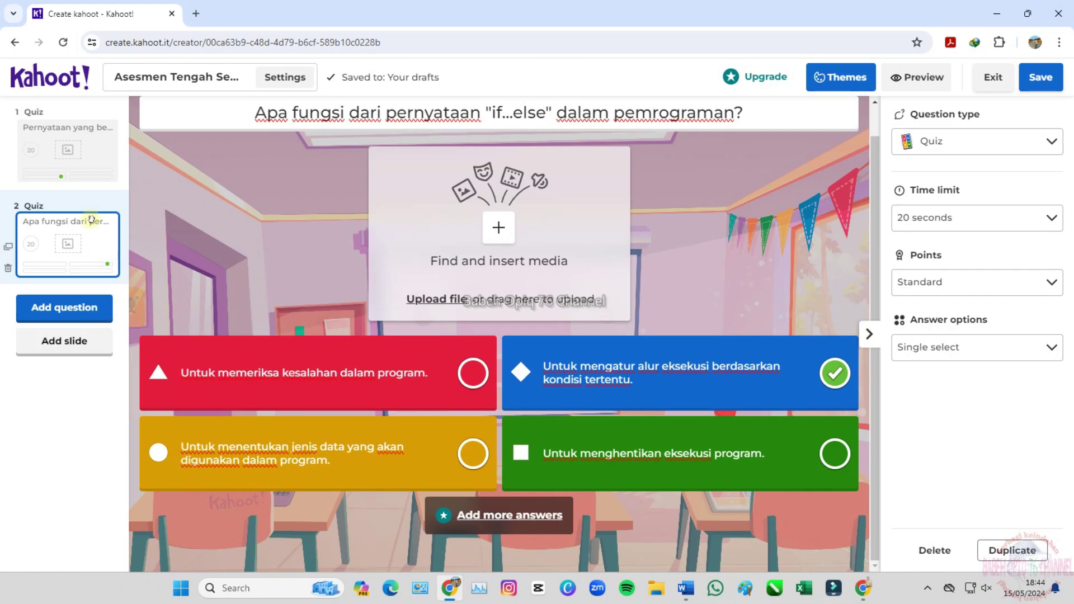
pyautogui.rightClick(77, 250)
pyautogui.click(5, 247)
pyautogui.click(5, 248)
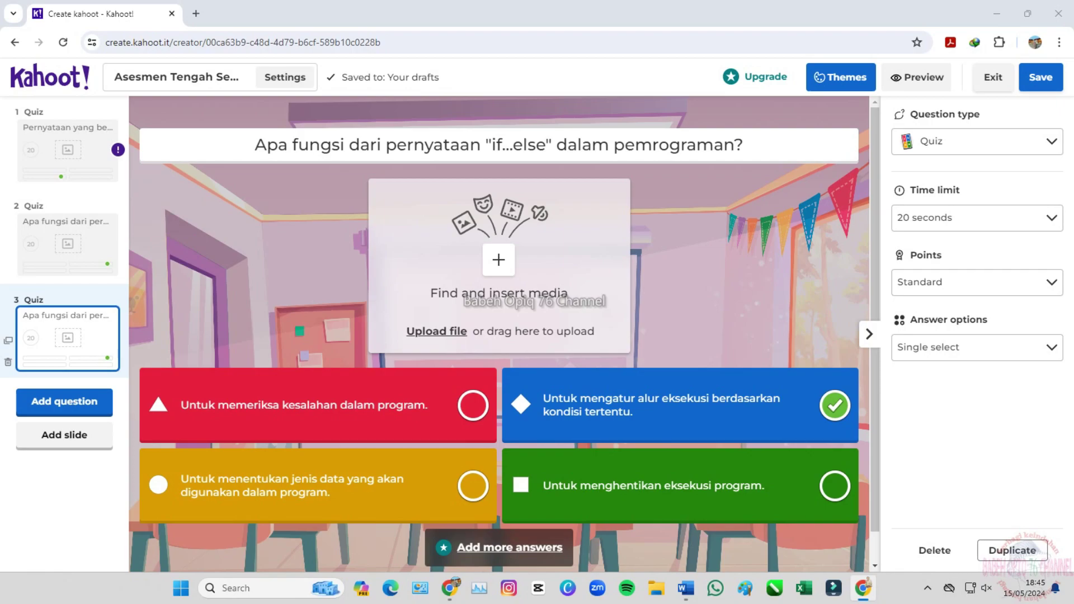
pyautogui.moveTo(256, 144); pyautogui.dragTo(721, 147)
pyautogui.rightClick(721, 147)
pyautogui.click(762, 230)
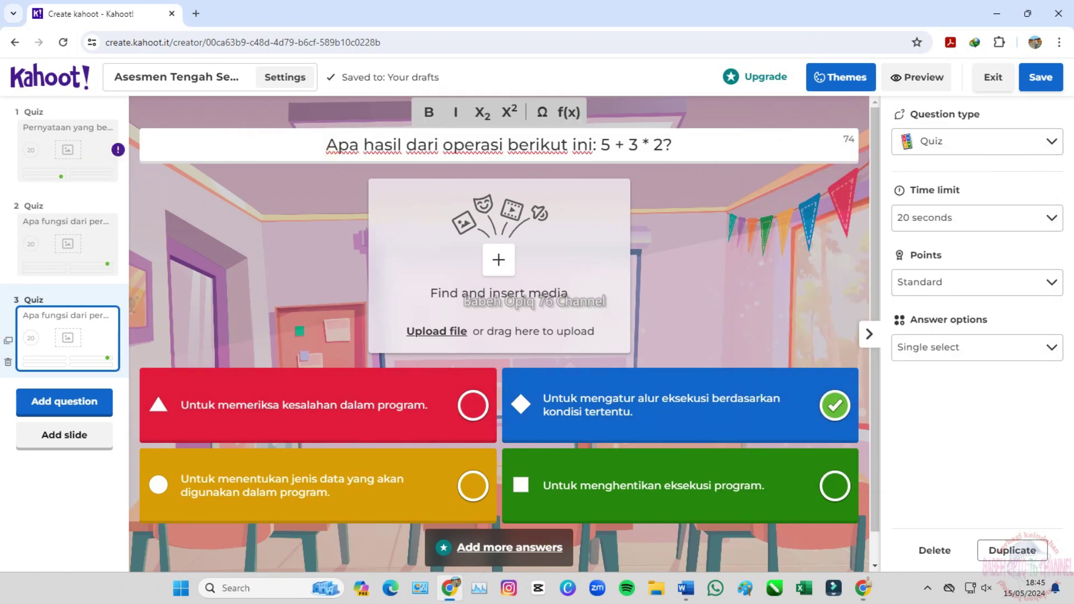
# Change answer 1 of the third question to 16 and answer 2 to 11.
pyautogui.click(383, 404)
pyautogui.moveTo(424, 399); pyautogui.dragTo(173, 403)
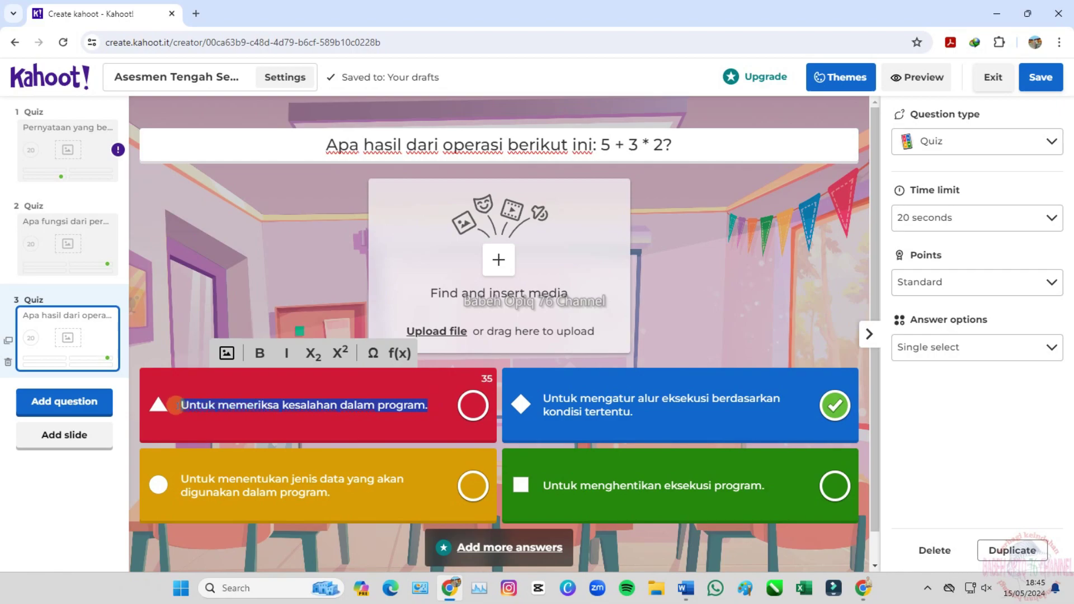
pyautogui.press('BackSpace')
pyautogui.write('16')
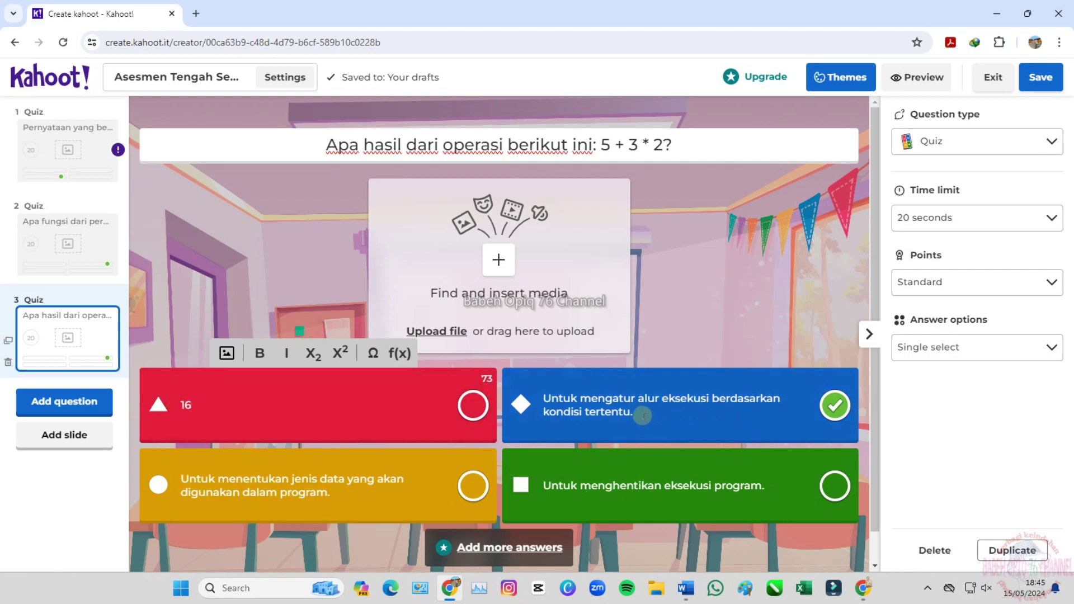
pyautogui.moveTo(637, 417); pyautogui.dragTo(535, 402)
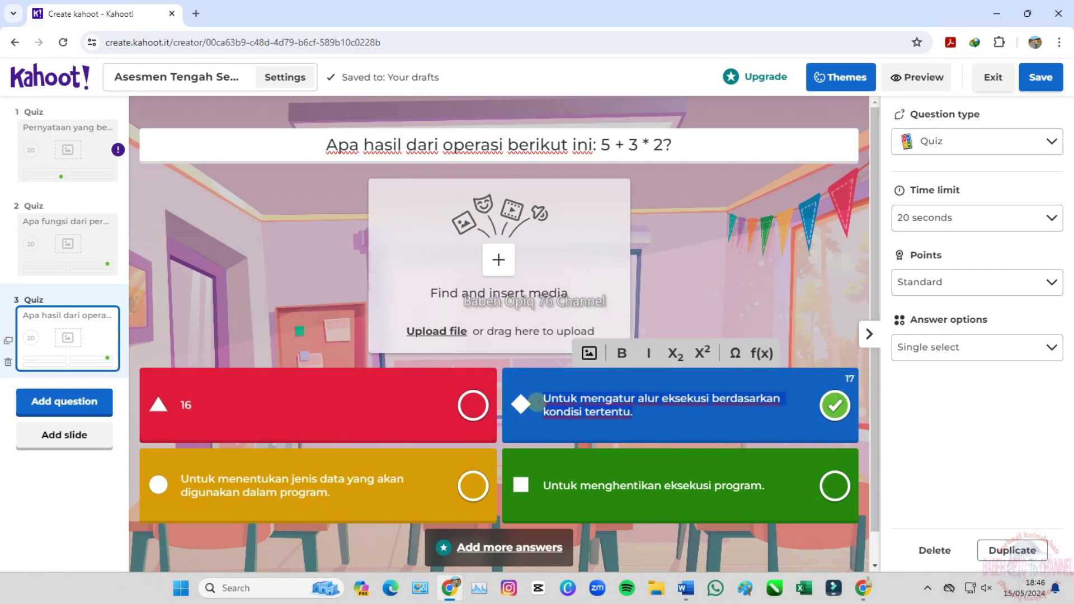
pyautogui.write('11')
# Change answer 3 to 10 and answer 4 to 13, and mark answer 4 as the correct one.
pyautogui.click(416, 479)
pyautogui.moveTo(417, 479); pyautogui.dragTo(173, 482)
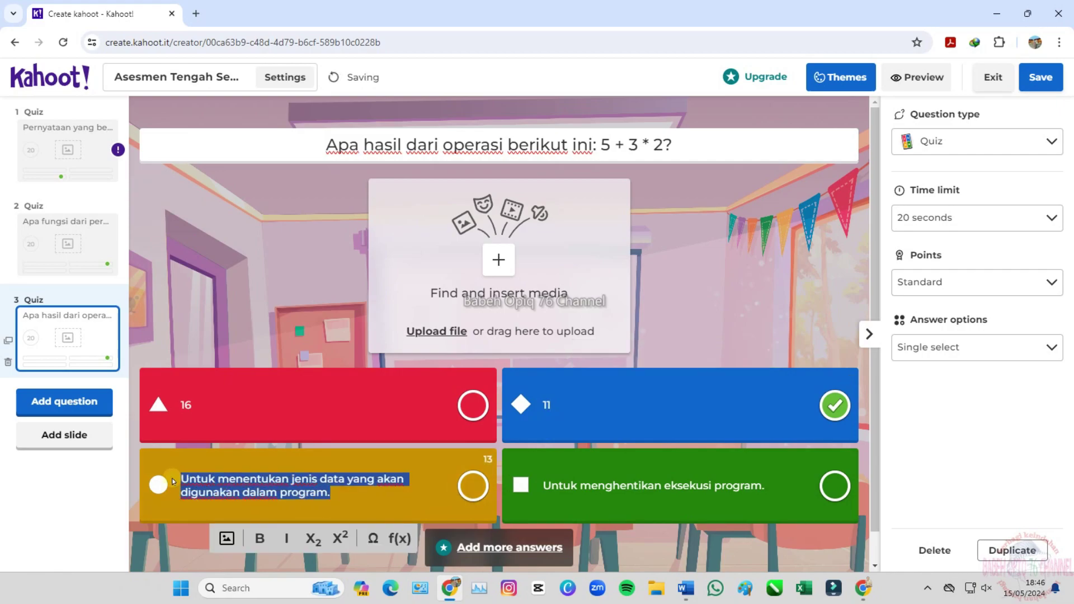
pyautogui.write('10')
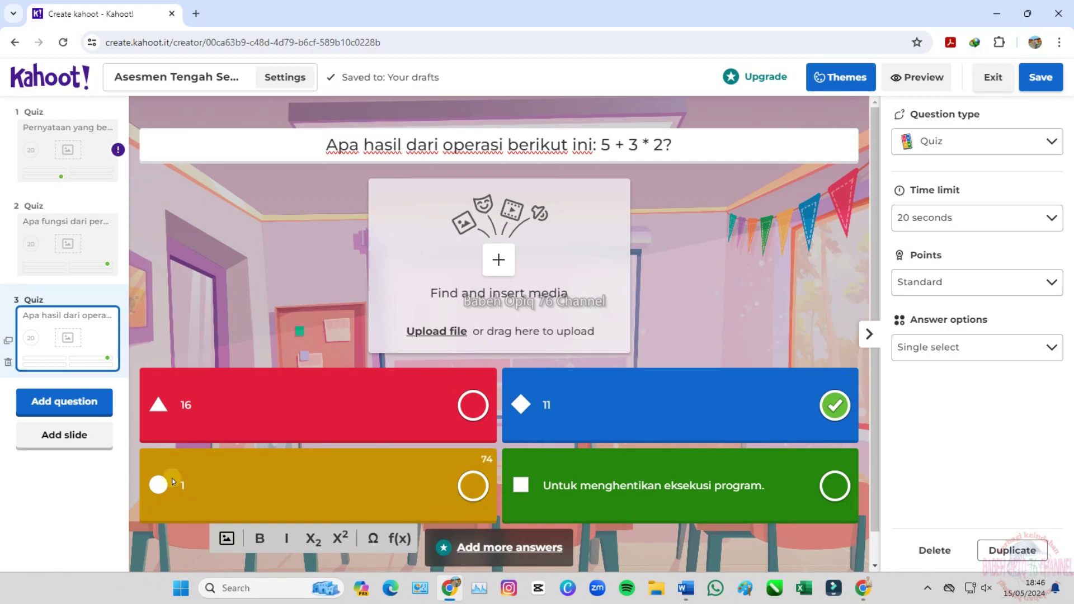
pyautogui.moveTo(775, 488); pyautogui.dragTo(541, 496)
pyautogui.write('13')
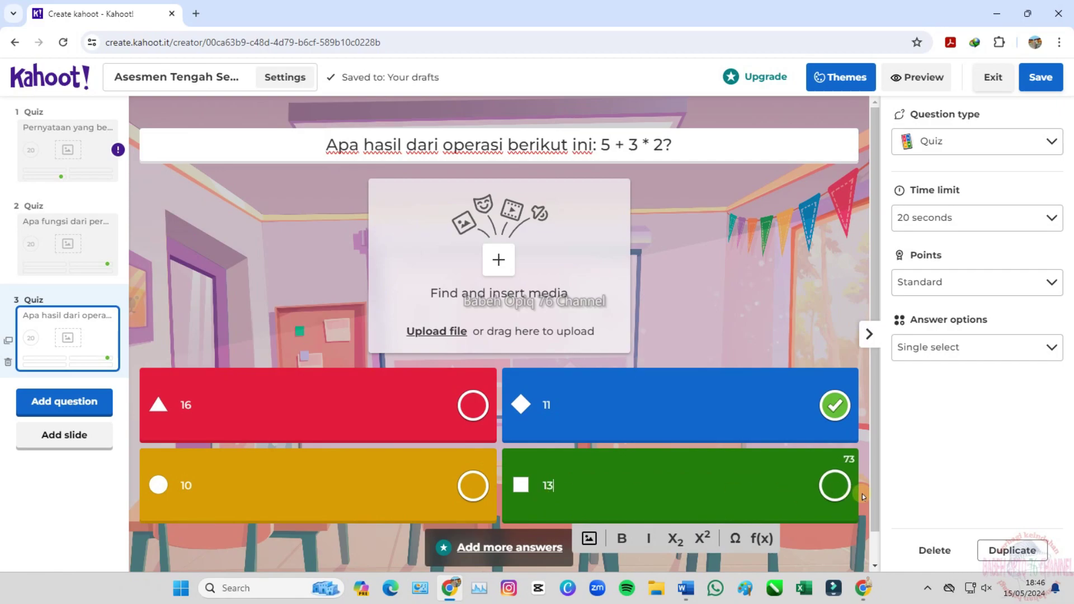
pyautogui.click(834, 485)
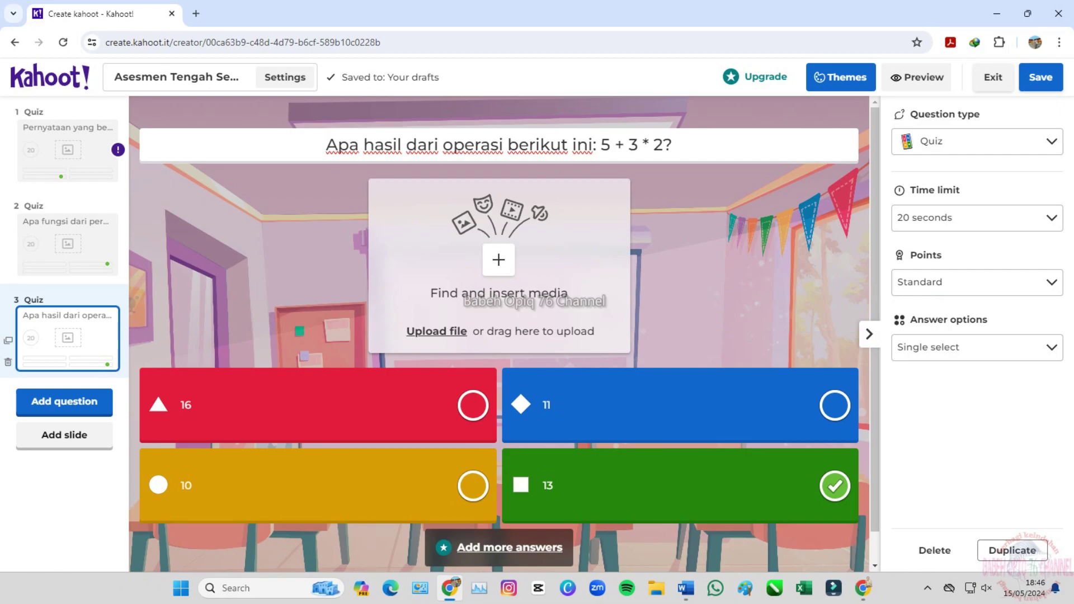
# Look through the three finished quiz questions one after another.
pyautogui.scroll(-1, 578, 283)
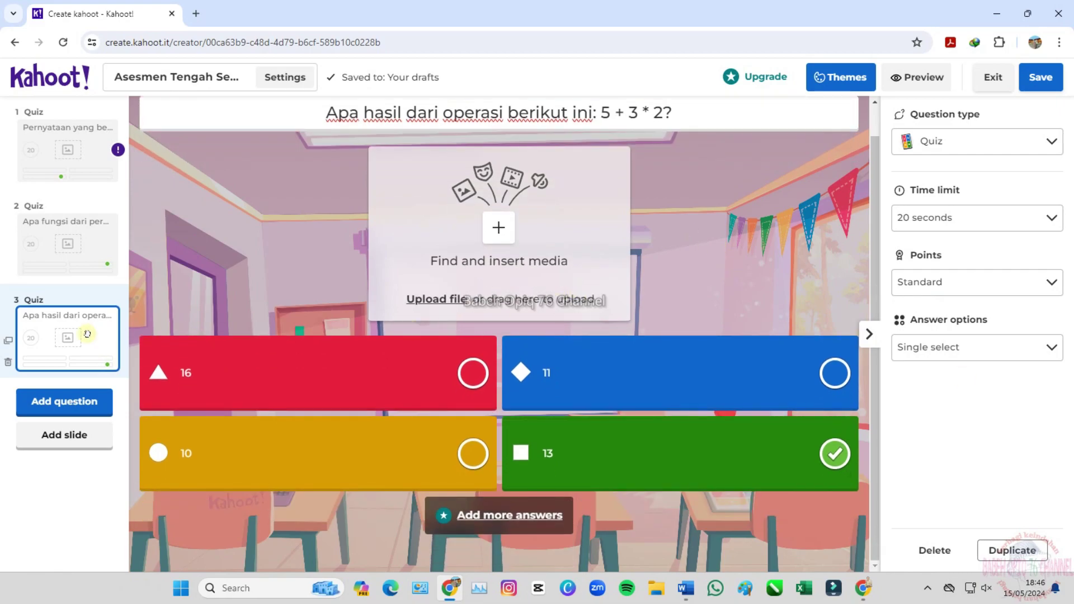
pyautogui.click(85, 163)
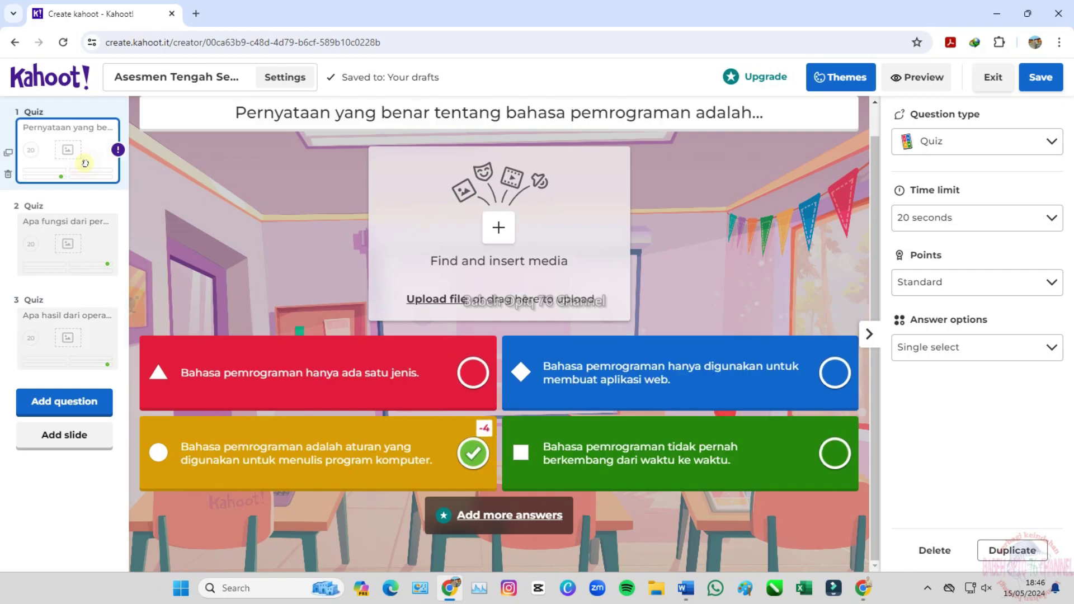
pyautogui.click(83, 237)
pyautogui.click(87, 333)
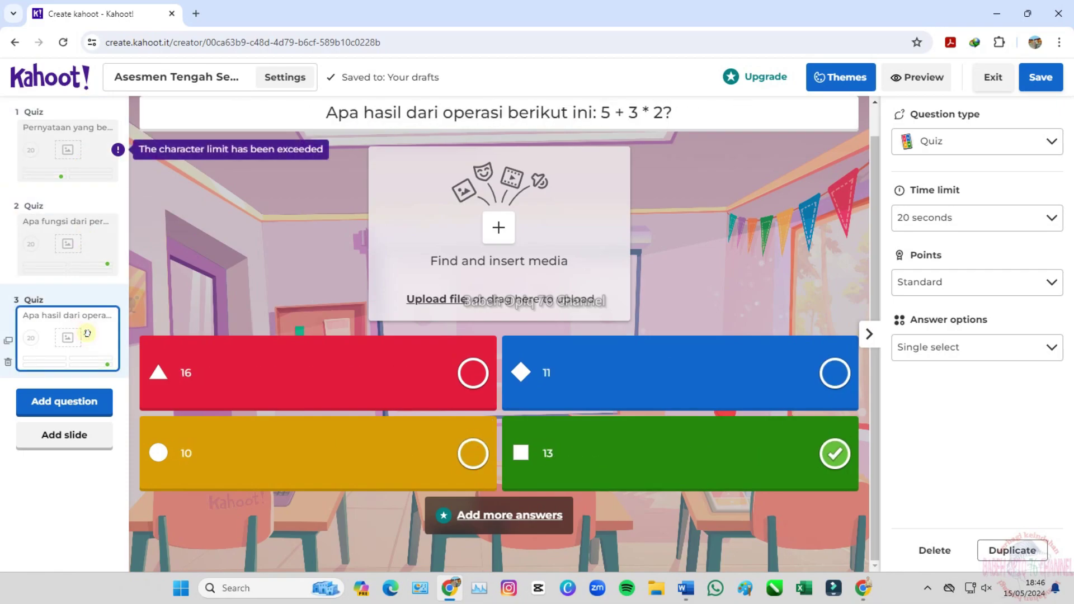
pyautogui.click(84, 162)
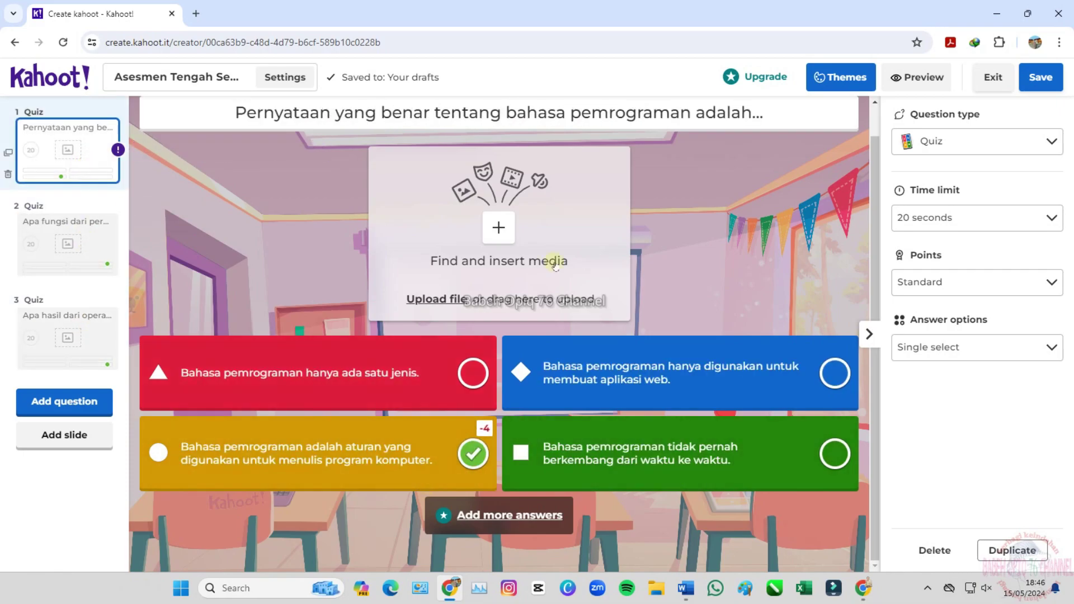
pyautogui.click(84, 240)
pyautogui.click(87, 333)
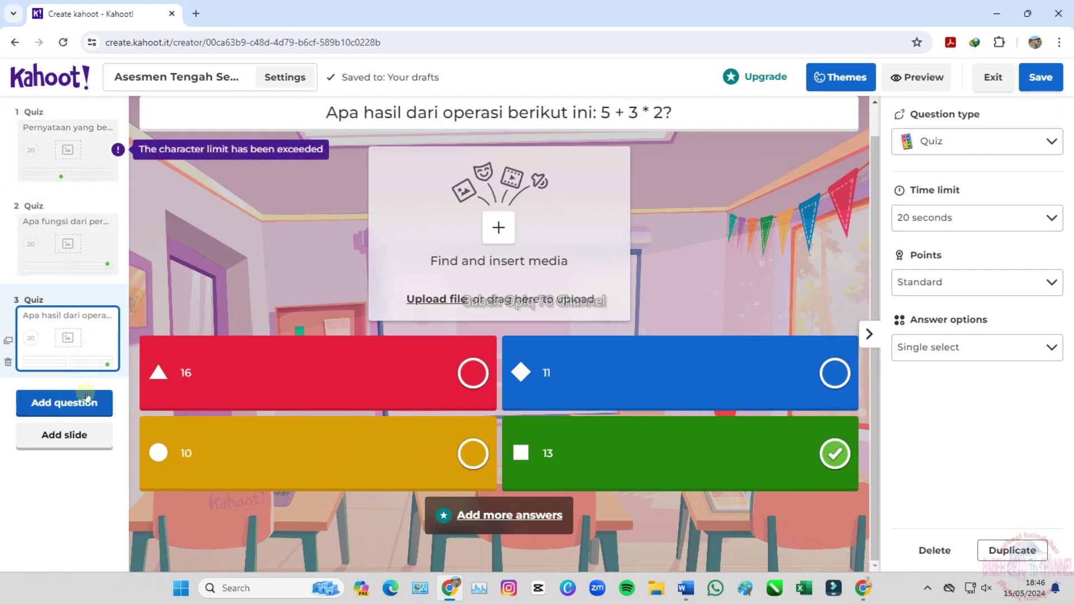
# Duplicate the third question and replace the copy's question text with "Manakah dari berikut ini bukan merupakan tipe data primitif dalam pemrograman?".
pyautogui.rightClick(89, 332)
pyautogui.click(8, 340)
pyautogui.click(8, 341)
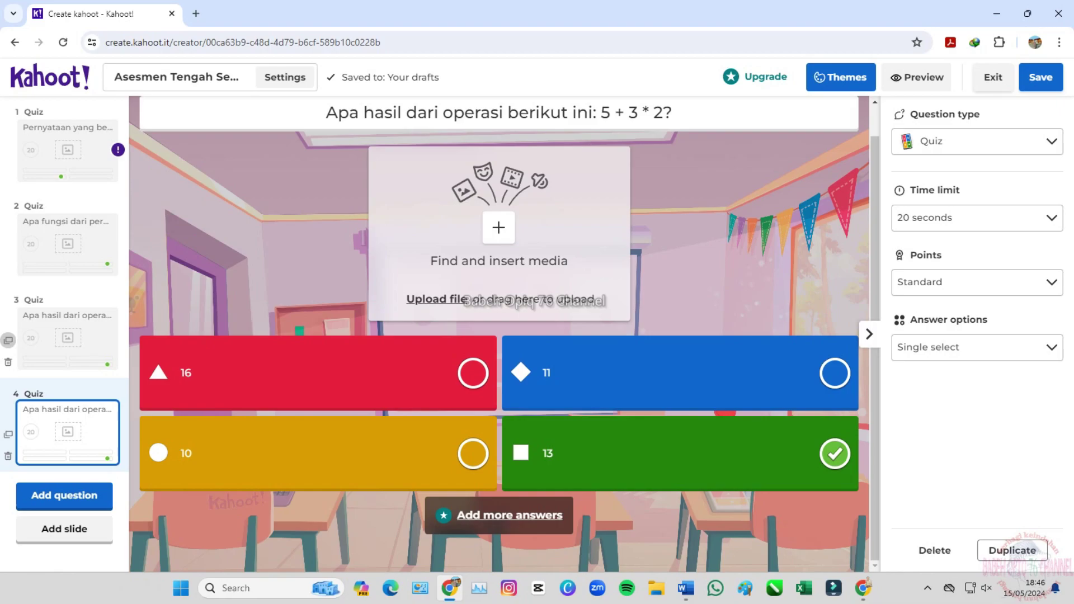
pyautogui.hotkey('alt', 'Tab')
pyautogui.moveTo(325, 113); pyautogui.dragTo(672, 113)
pyautogui.rightClick(335, 122)
pyautogui.click(359, 205)
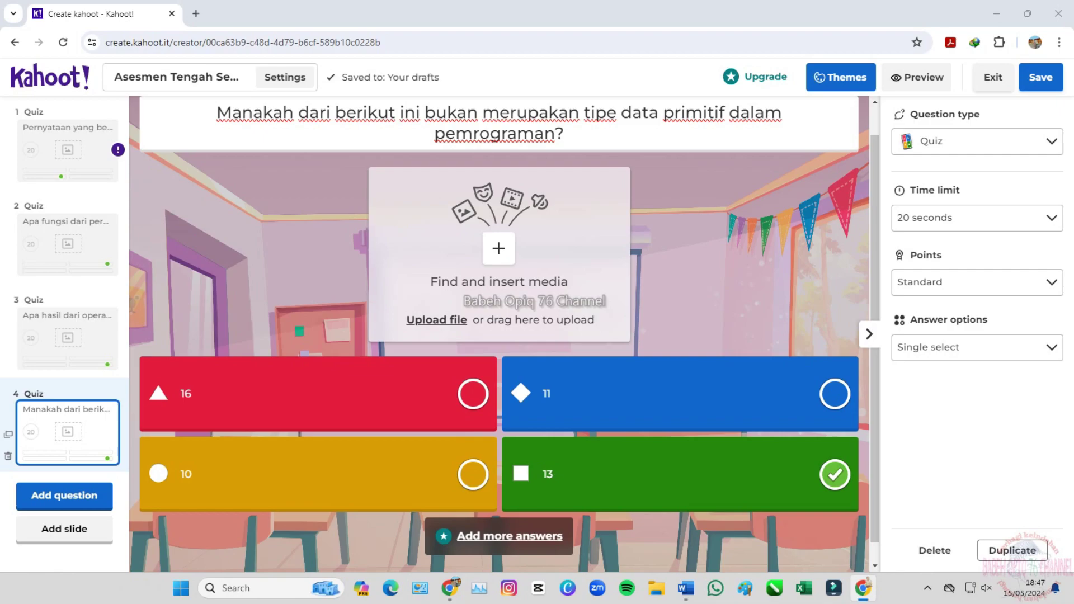
# Replace answer 3 of the fourth question with "Integer" and answer 4 with "String".
pyautogui.click(202, 476)
pyautogui.doubleClick(185, 474)
pyautogui.rightClick(185, 474)
pyautogui.click(210, 247)
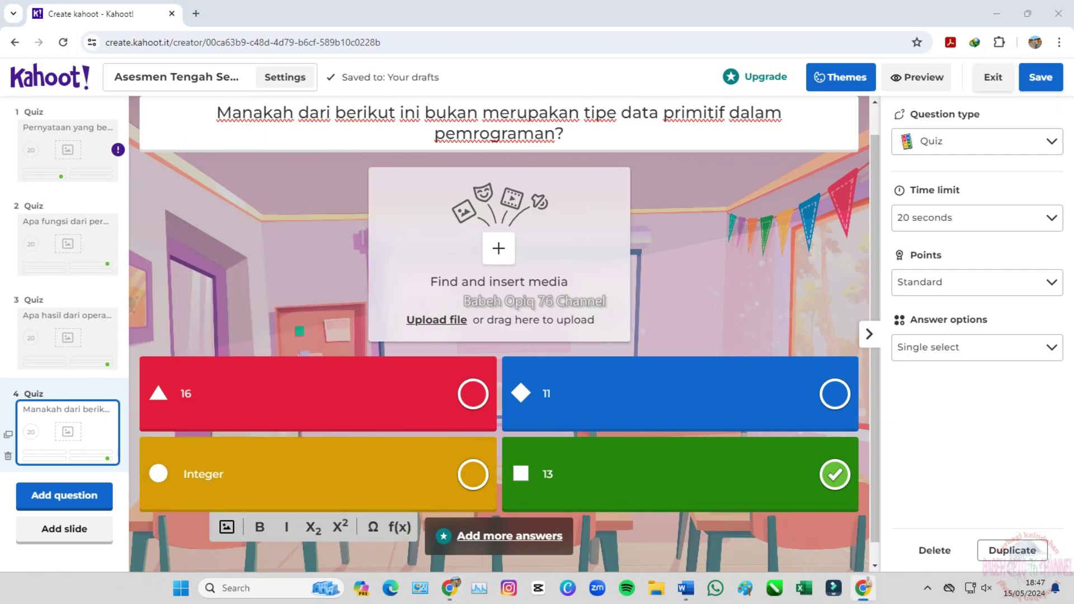
pyautogui.click(548, 475)
pyautogui.doubleClick(548, 474)
pyautogui.rightClick(548, 475)
pyautogui.click(585, 229)
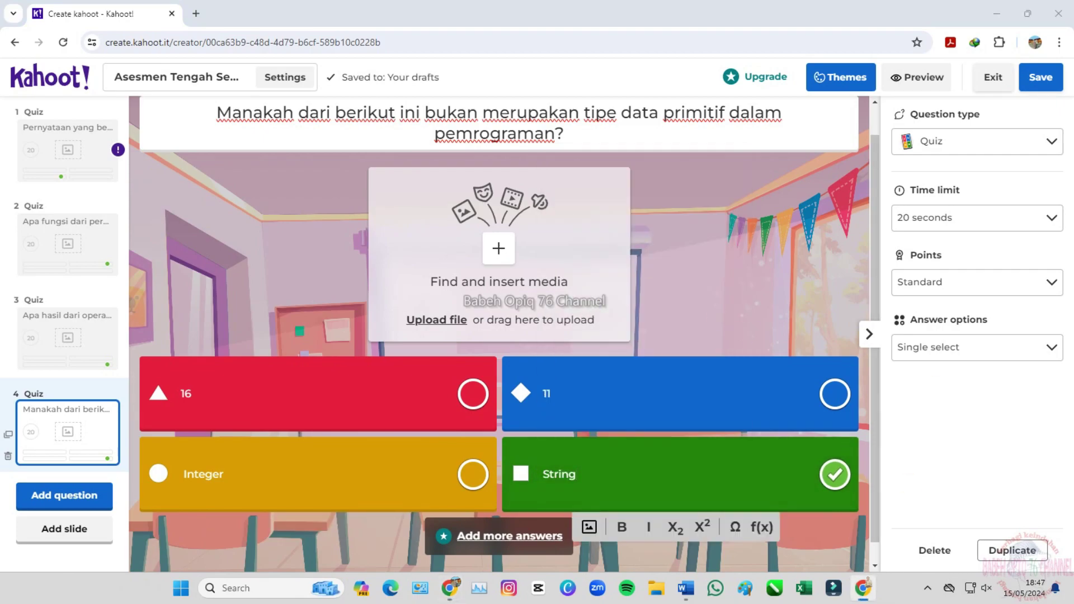
# Replace answer 1 of the fourth question with "Array" and answer 2 with "Float", and mark answer 1 as correct.
pyautogui.click(184, 394)
pyautogui.doubleClick(185, 394)
pyautogui.rightClick(180, 394)
pyautogui.click(218, 161)
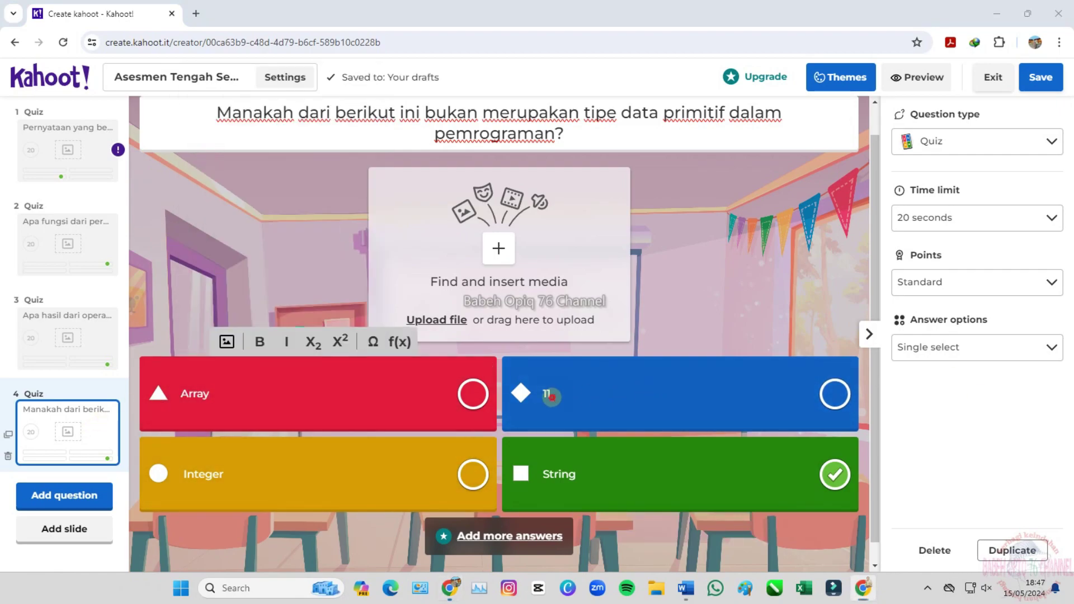
pyautogui.click(543, 394)
pyautogui.rightClick(543, 393)
pyautogui.click(582, 163)
pyautogui.click(472, 397)
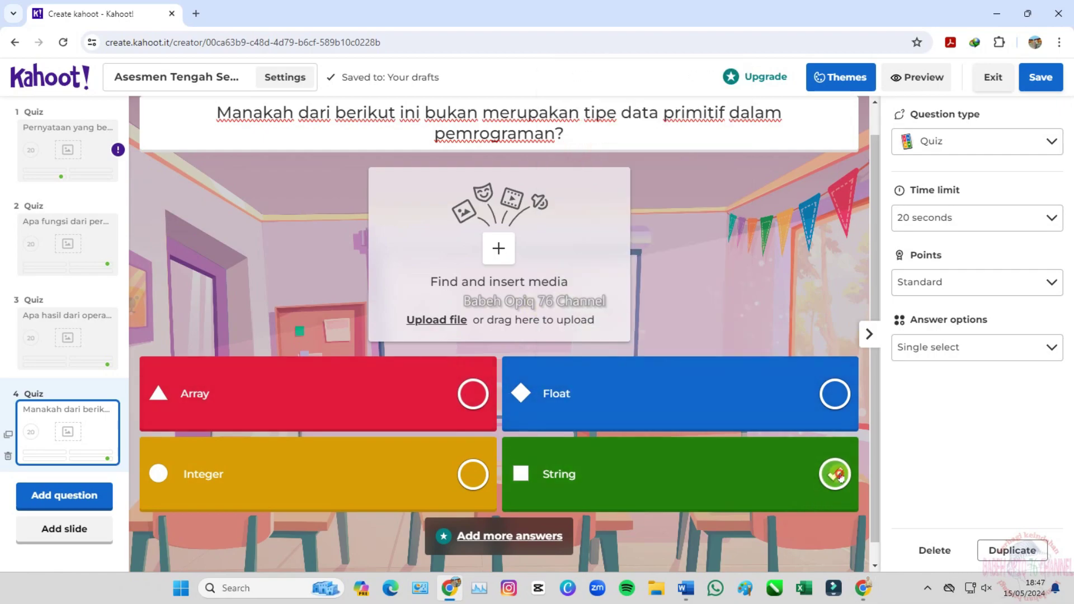
# Set the fourth question's time limit to 1 minute, keeping standard points and single select.
pyautogui.scroll(-1, 743, 262)
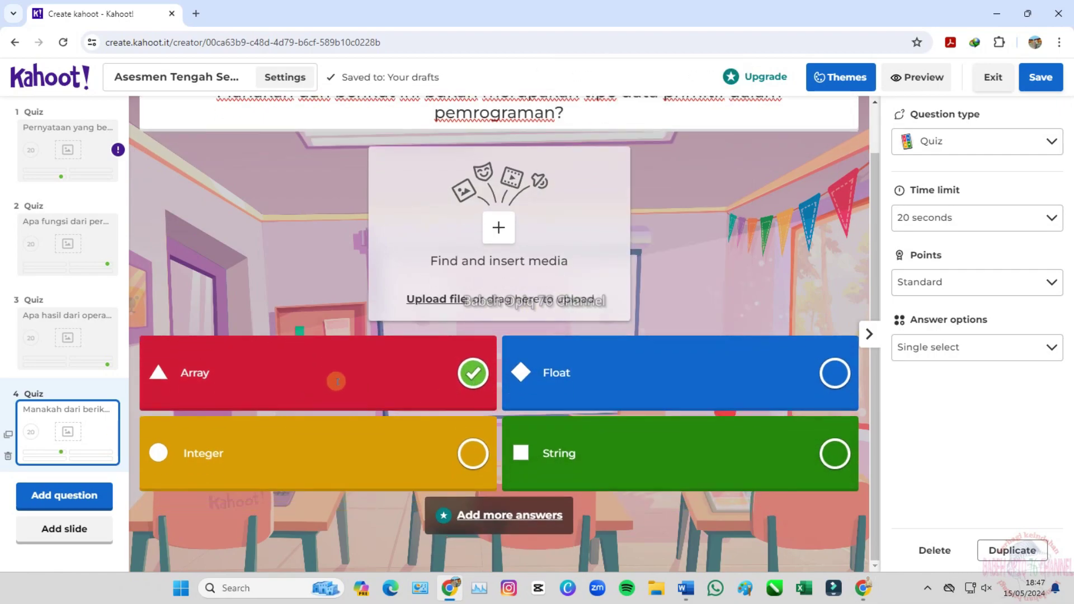
pyautogui.click(1048, 217)
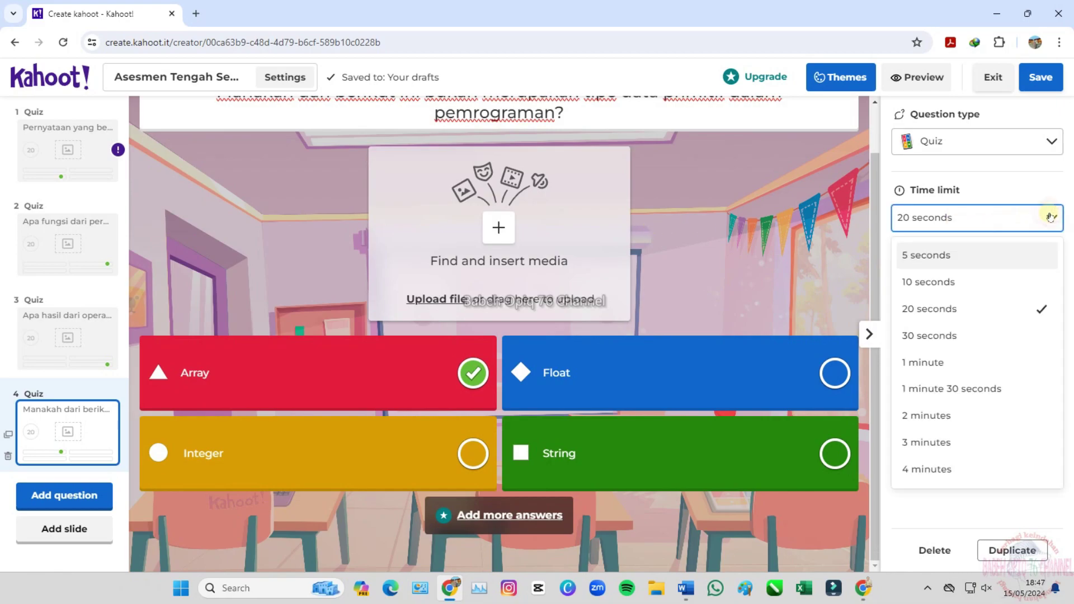
pyautogui.click(999, 375)
pyautogui.click(1048, 283)
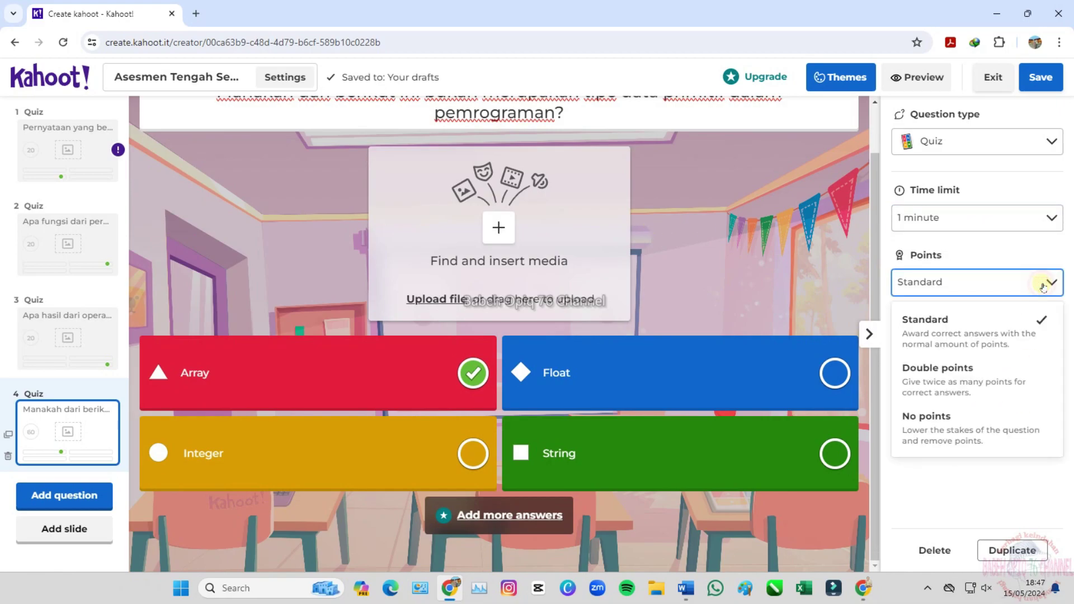
pyautogui.click(1048, 283)
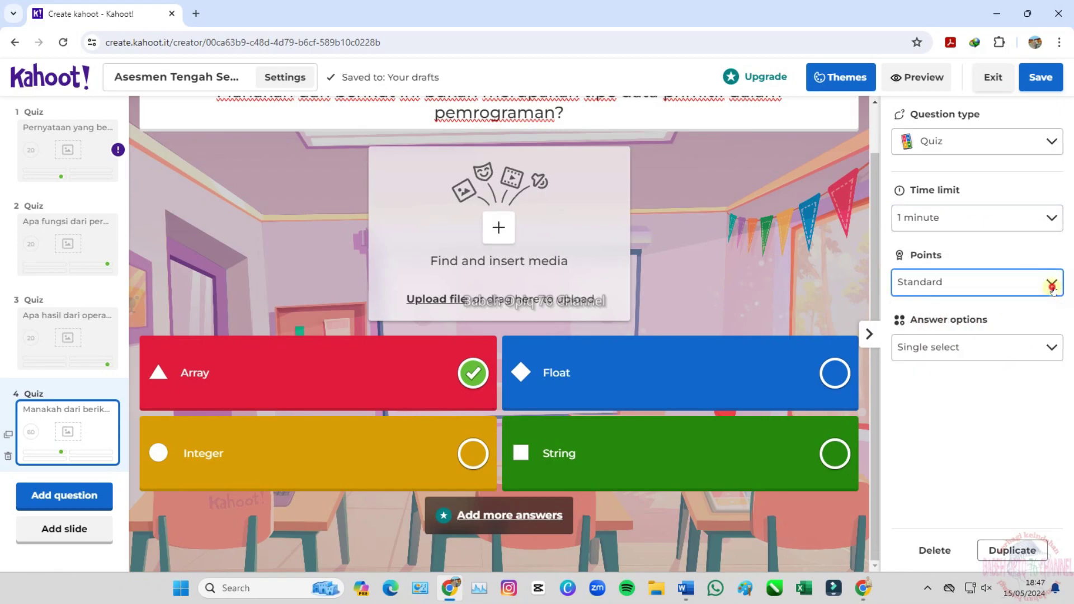
pyautogui.click(1048, 347)
pyautogui.click(1048, 347)
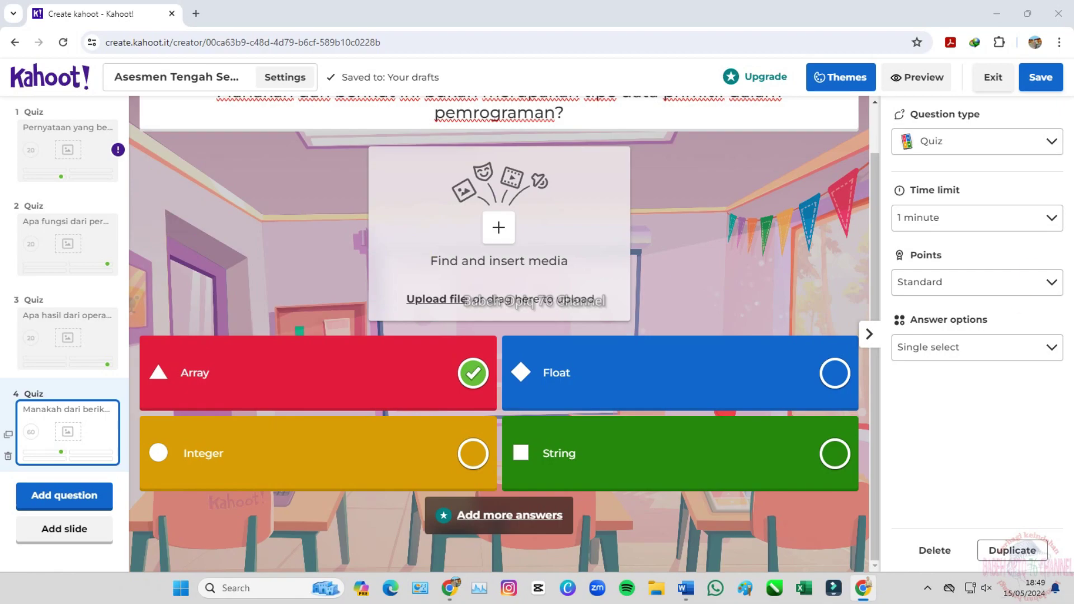
# Duplicate the fourth question and replace the copy's question text with "Berdasarkan program di atas, apa output yang akan ditampilkan?".
pyautogui.rightClick(79, 415)
pyautogui.click(8, 435)
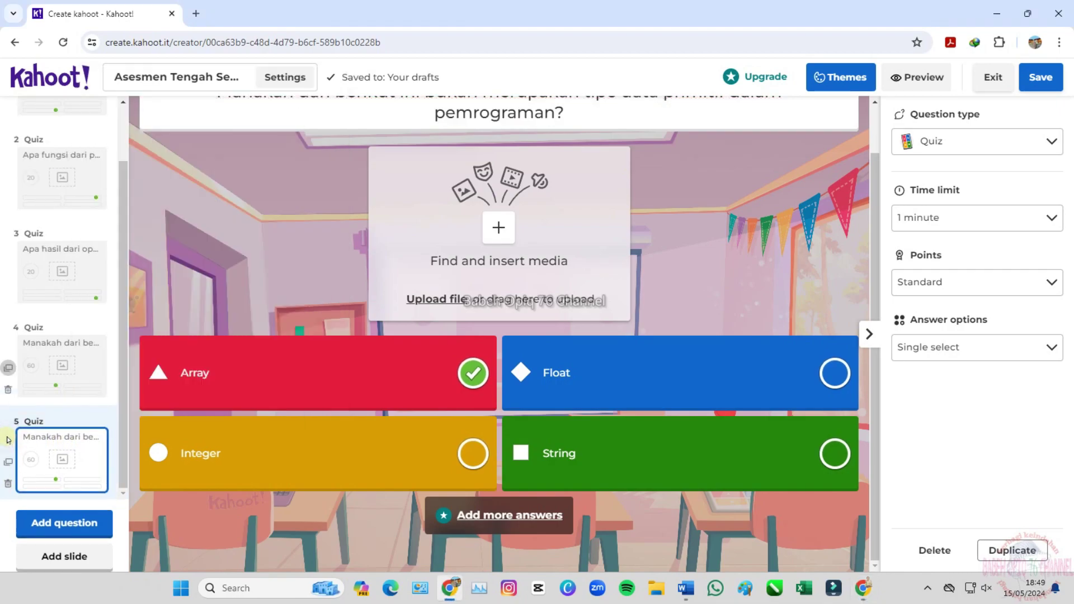
pyautogui.scroll(1, 653, 190)
pyautogui.click(558, 145)
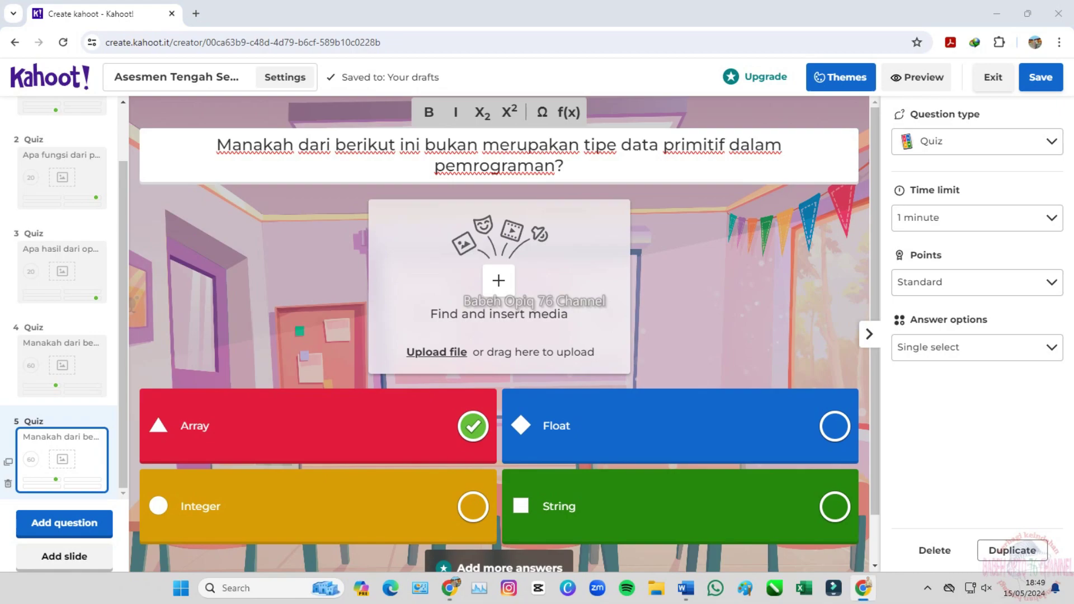
pyautogui.moveTo(219, 144); pyautogui.dragTo(596, 168)
pyautogui.rightClick(538, 164)
pyautogui.click(582, 247)
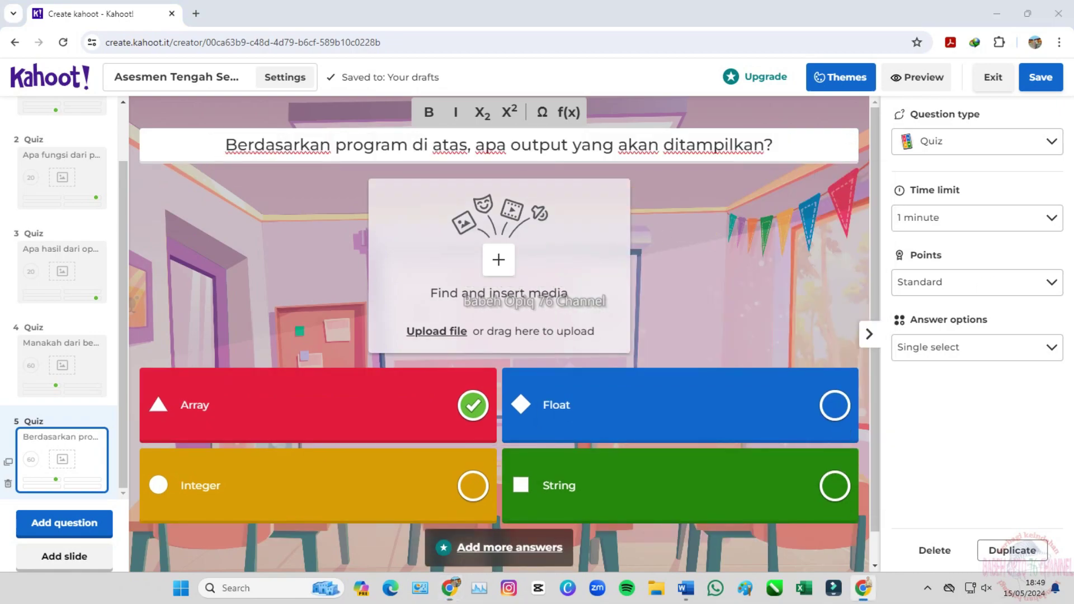
# Change answer 1 of the fifth question to 8 and answer 3 to 15, keeping answer 1 as the correct one.
pyautogui.click(471, 405)
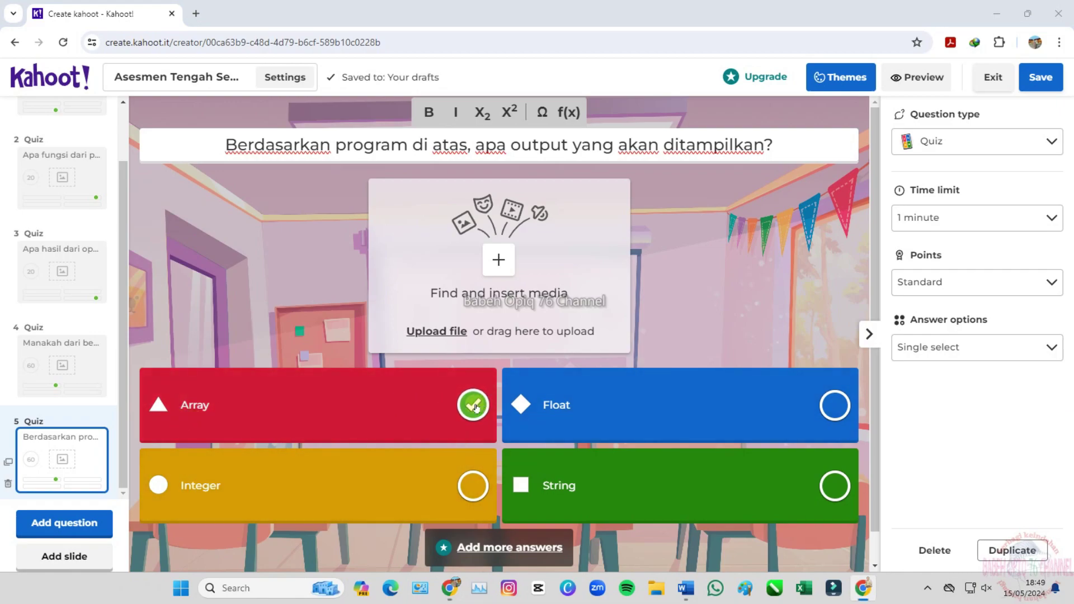
pyautogui.click(472, 405)
pyautogui.moveTo(242, 407); pyautogui.dragTo(160, 411)
pyautogui.write('8')
pyautogui.moveTo(246, 482); pyautogui.dragTo(165, 483)
pyautogui.write('15')
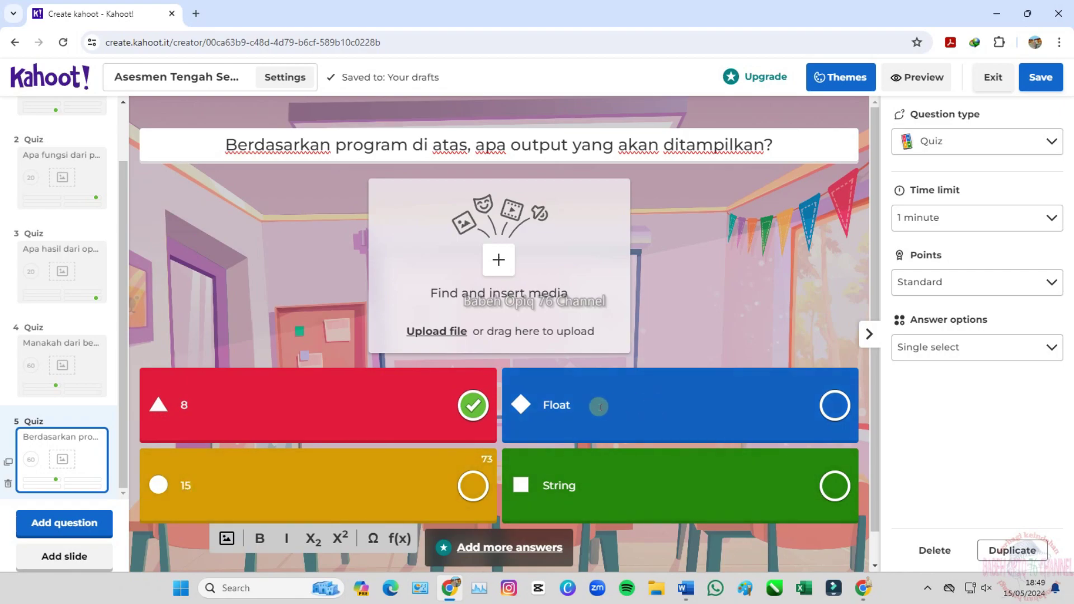
# Replace answer 2 of the fifth question with "8" in quotation marks and answer 4 with Error.
pyautogui.moveTo(616, 405); pyautogui.dragTo(537, 407)
pyautogui.write('"8')
pyautogui.moveTo(597, 487); pyautogui.dragTo(540, 492)
pyautogui.write('Error')
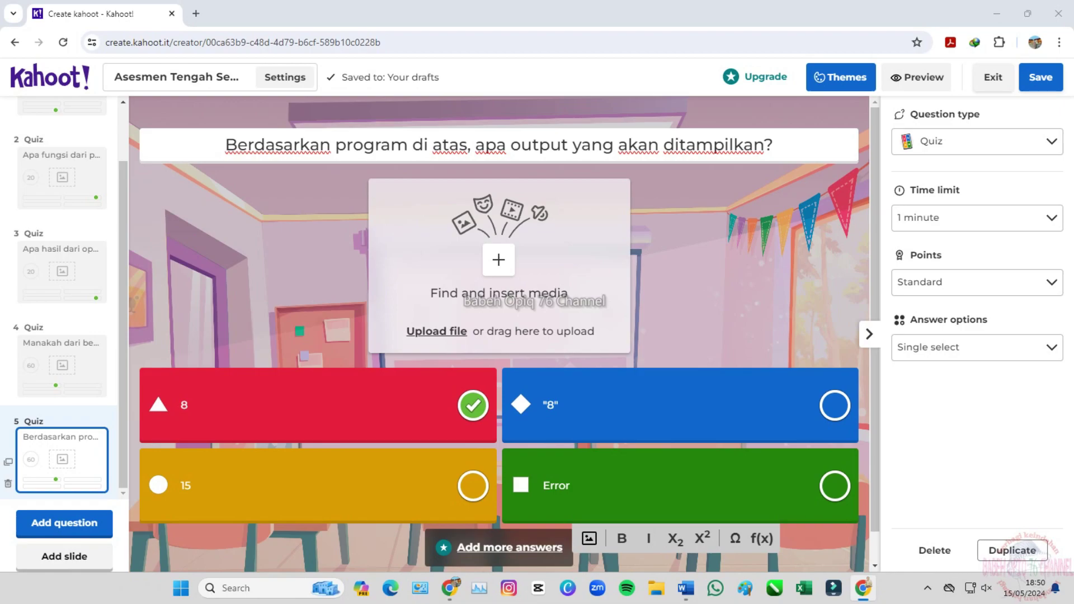
pyautogui.click(498, 260)
pyautogui.click(615, 155)
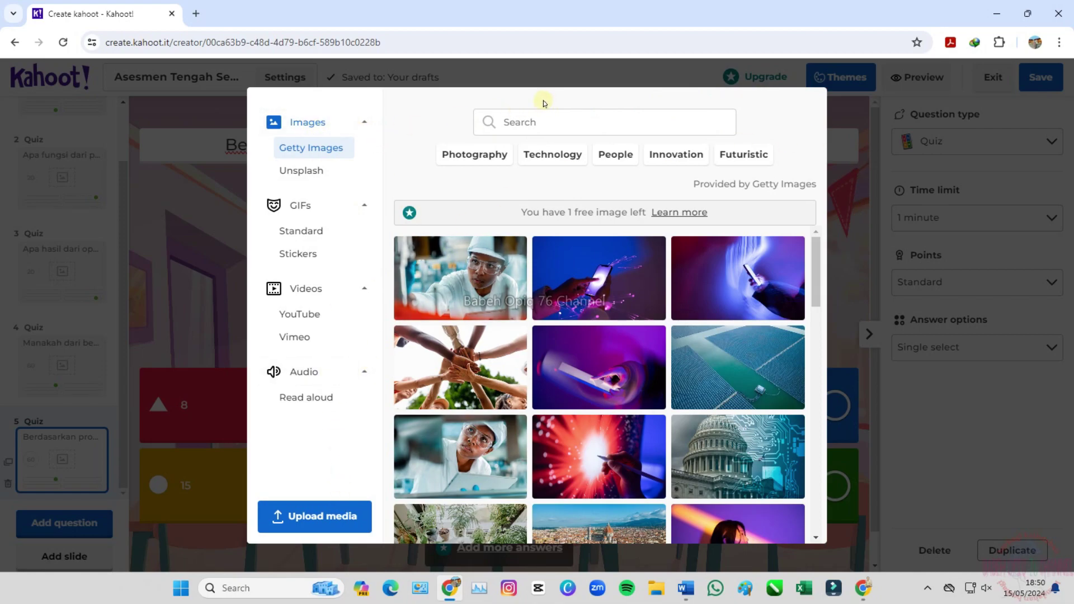
pyautogui.click(530, 77)
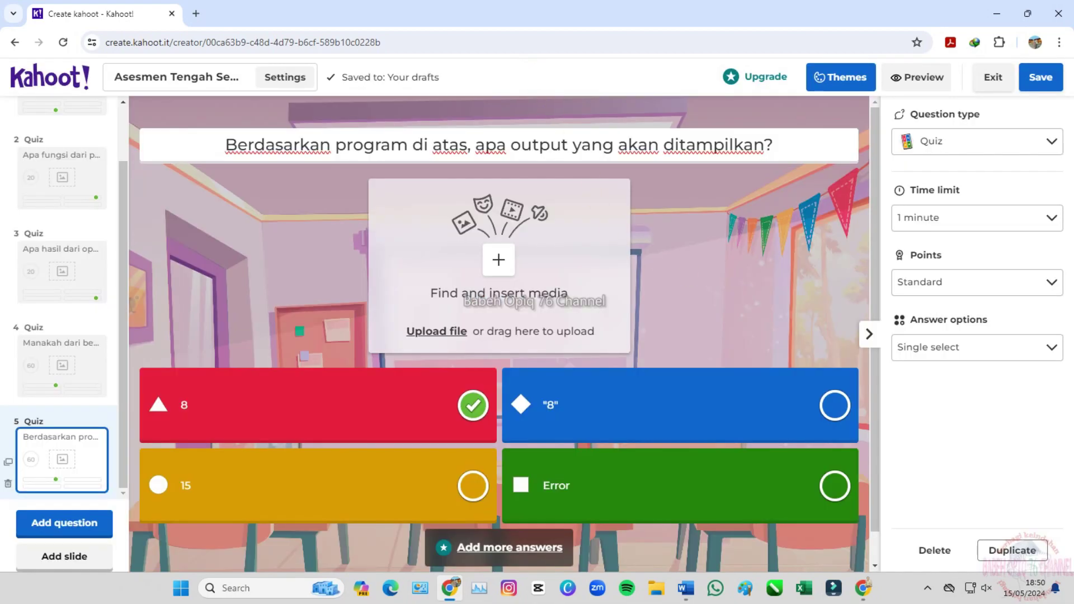
# Upload the image of the Python code snippet that adds x and y as the fifth question's media.
pyautogui.press('super+shift+s')
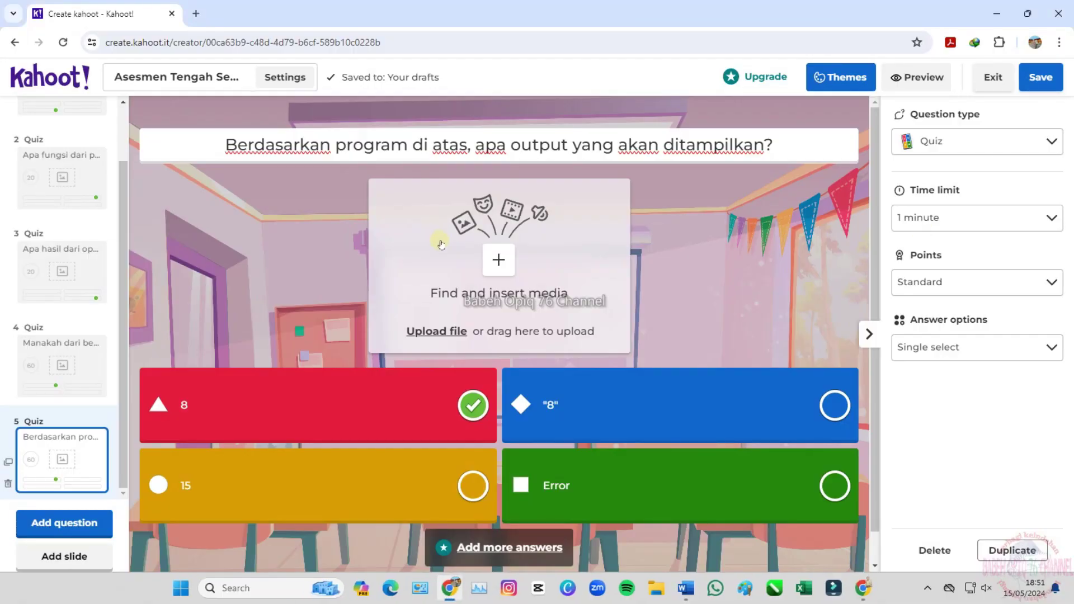
pyautogui.click(499, 260)
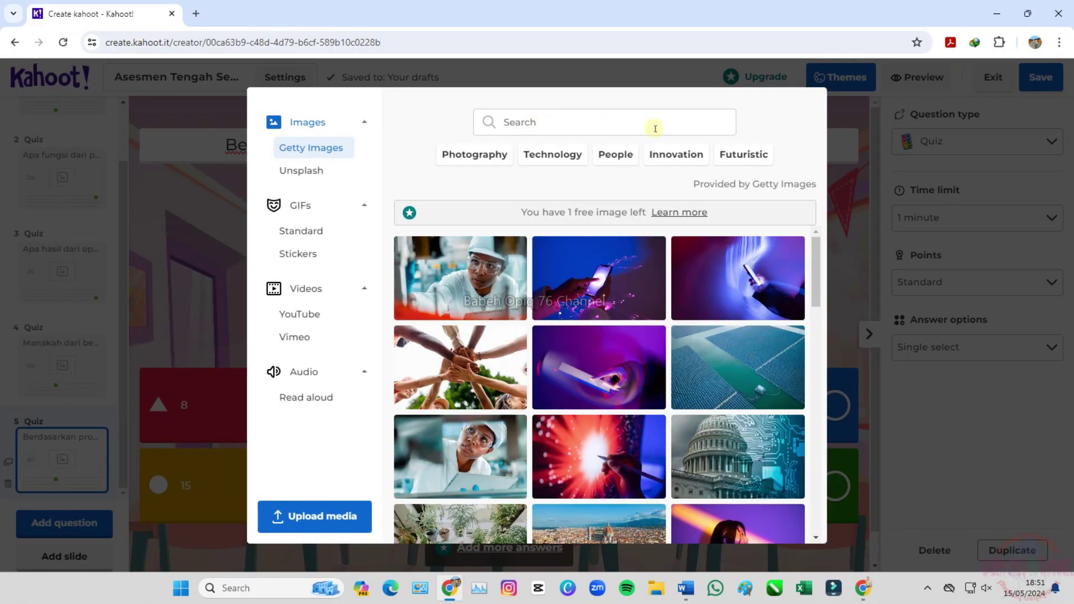
pyautogui.click(343, 515)
pyautogui.click(636, 306)
pyautogui.doubleClick(230, 224)
pyautogui.click(458, 188)
pyautogui.click(524, 339)
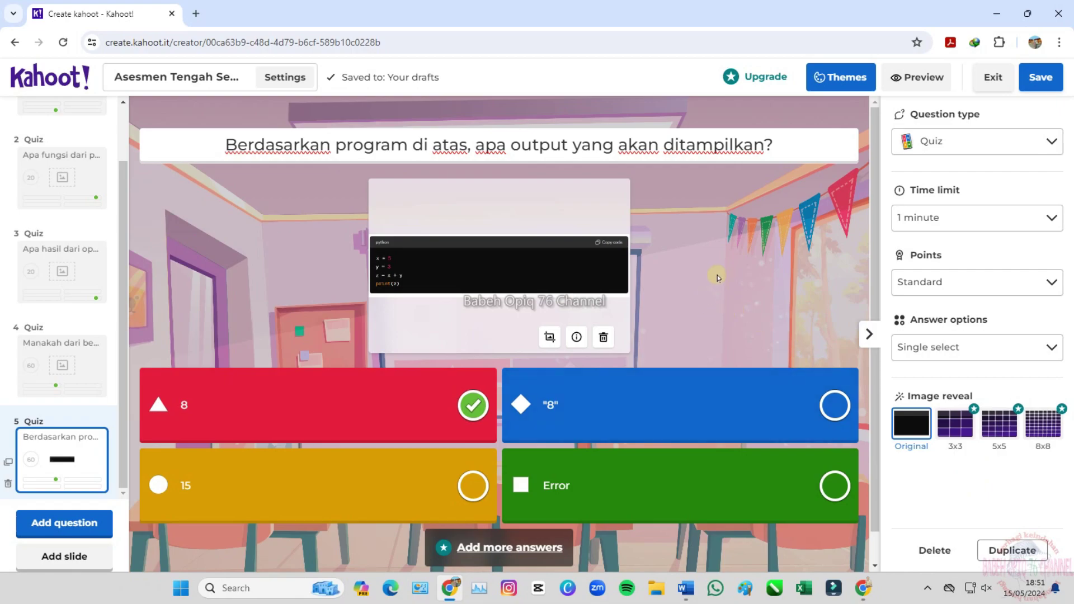
# Preview the fifth question with its code image, exit the preview and reselect the fifth question.
pyautogui.scroll(-1, 717, 274)
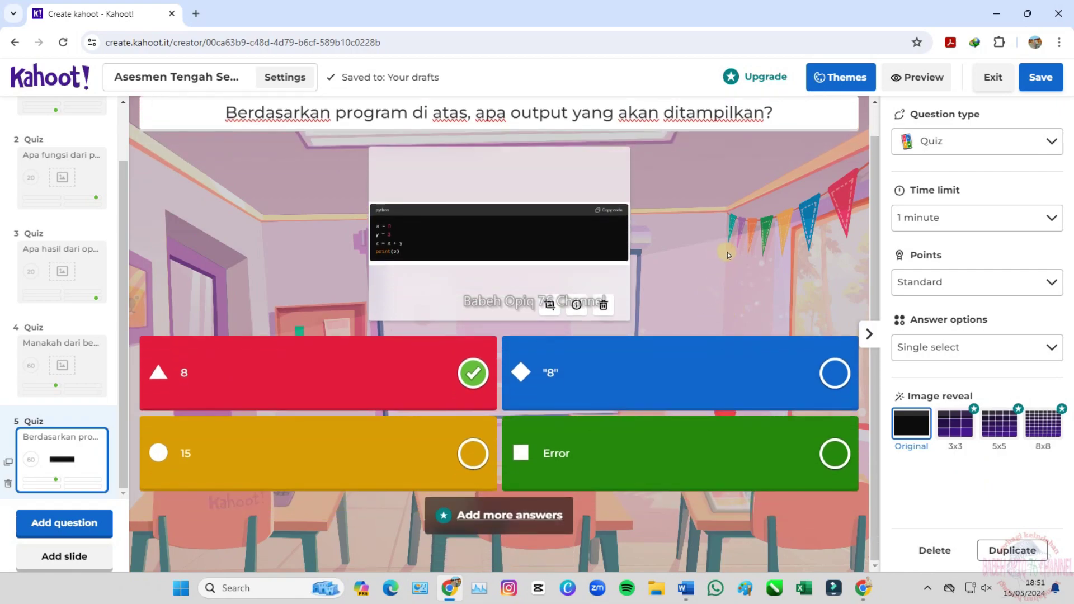
pyautogui.scroll(1, 783, 196)
pyautogui.click(917, 77)
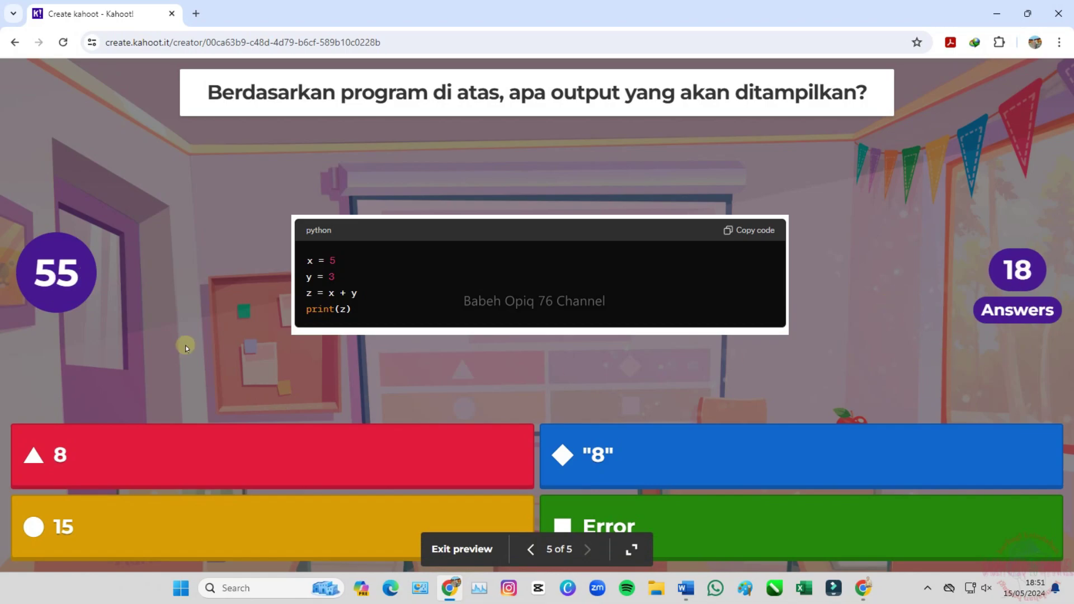
pyautogui.click(528, 551)
pyautogui.click(470, 551)
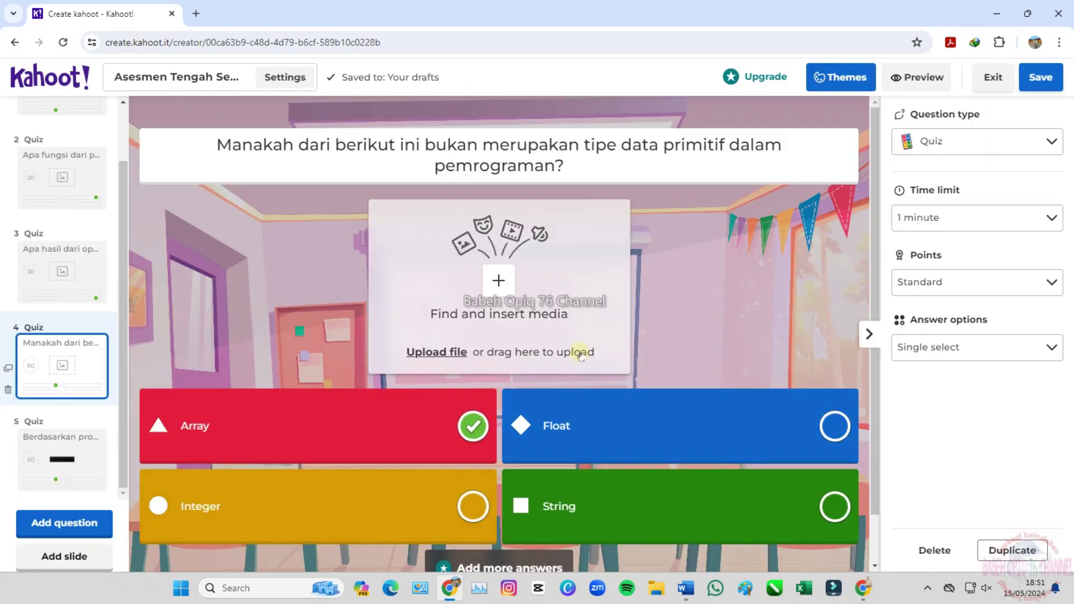
pyautogui.click(61, 459)
# Try to save the kahoot, open the flagged first question for fixing and delete the full stop ending answer 3.
pyautogui.click(1040, 77)
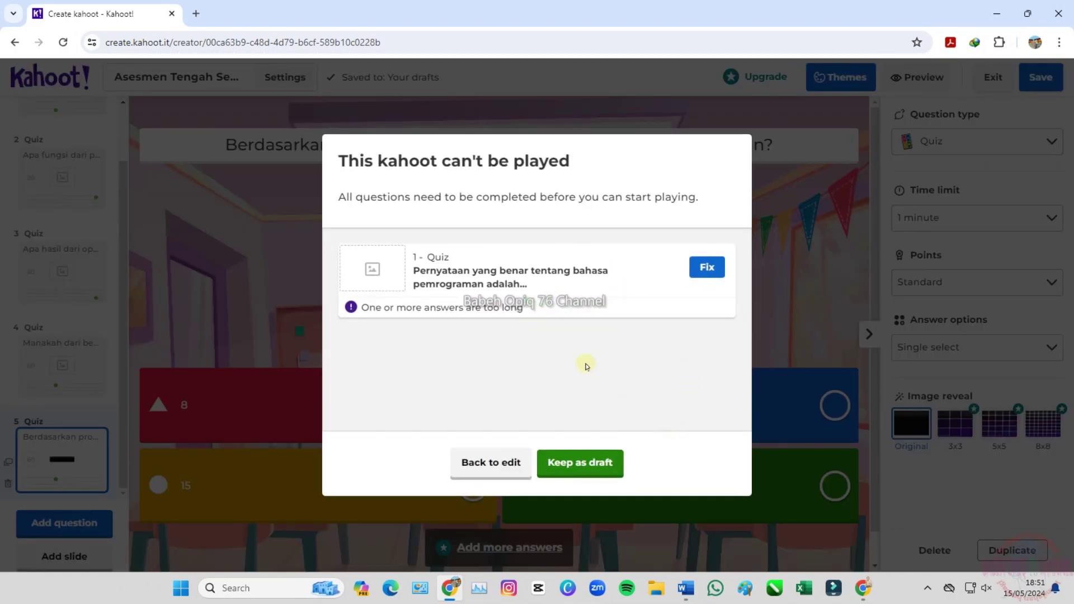
pyautogui.click(706, 269)
pyautogui.click(390, 505)
pyautogui.click(433, 493)
pyautogui.press('BackSpace')
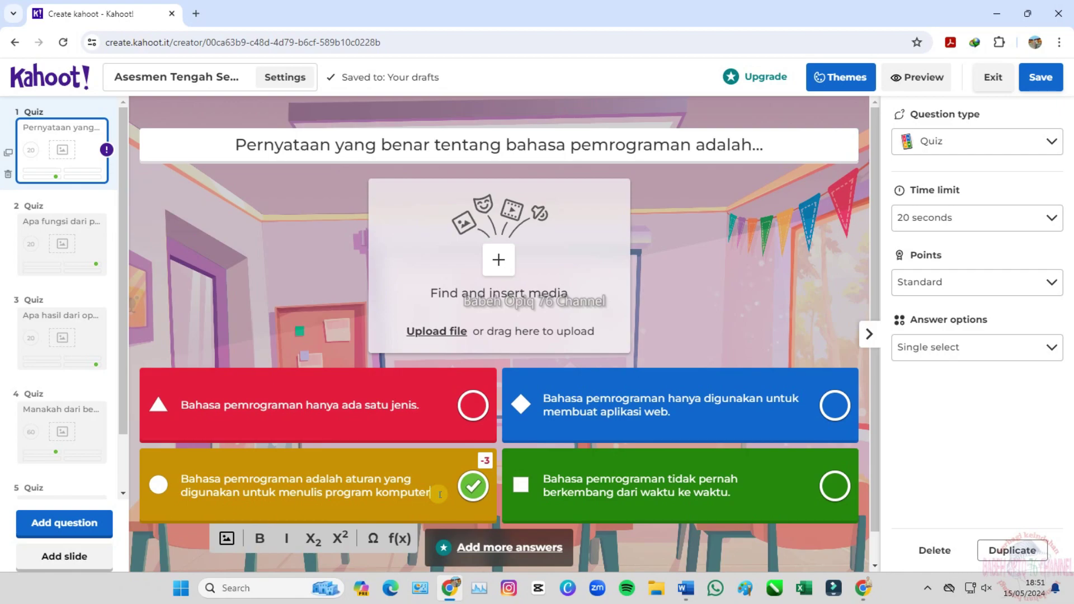
# Delete the full stops at the end of answers 2 and 4 of the first question.
pyautogui.click(704, 415)
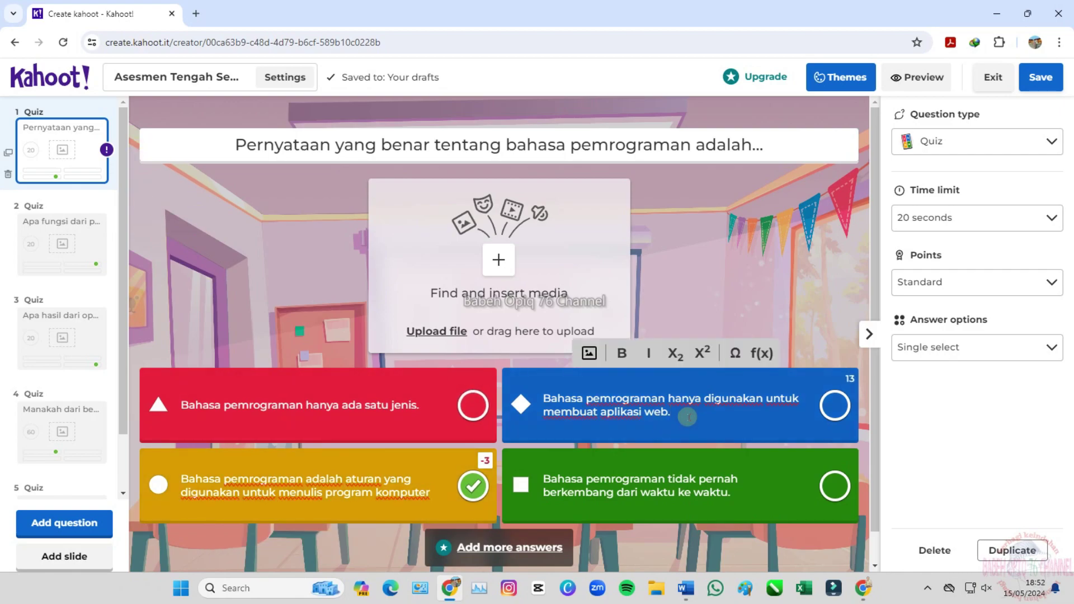
pyautogui.press('BackSpace')
pyautogui.click(741, 493)
pyautogui.press('BackSpace')
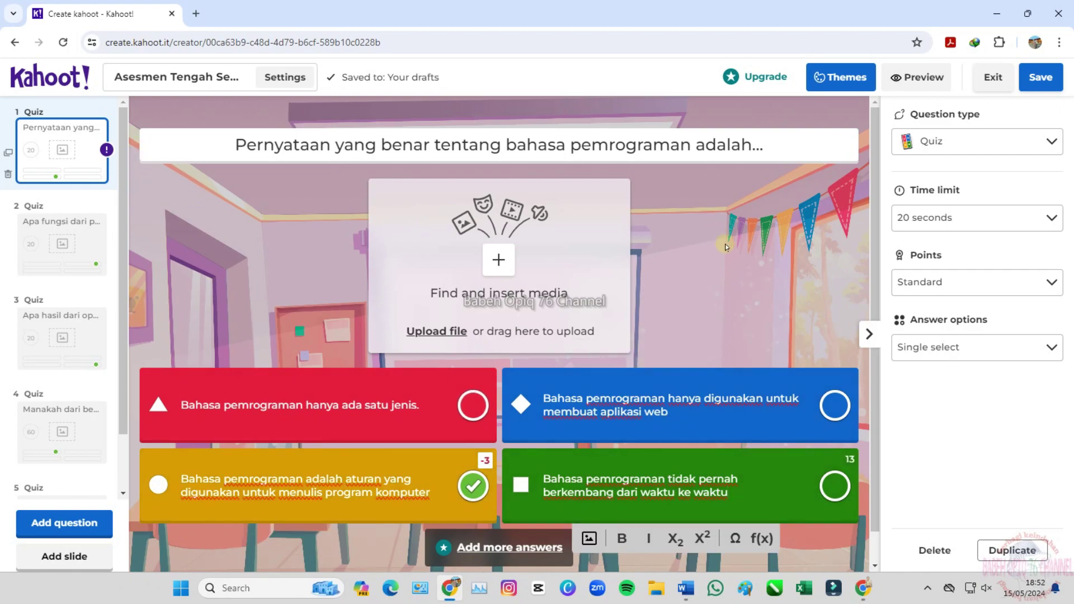
# Try saving again, return to fixing the first question and delete the full stop ending answer 1.
pyautogui.click(1040, 78)
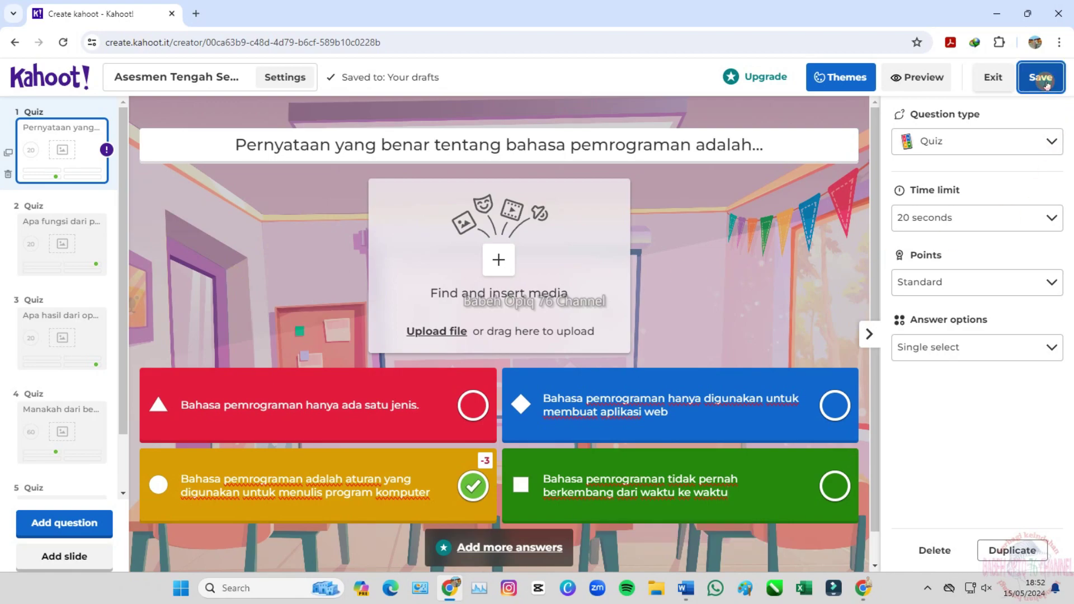
pyautogui.click(705, 266)
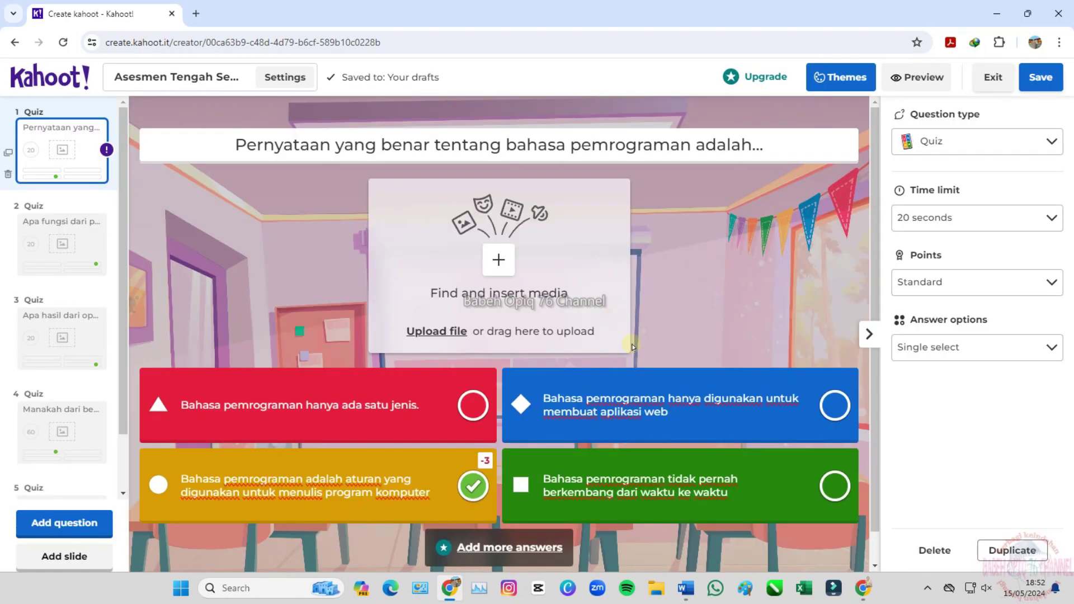
pyautogui.click(437, 405)
pyautogui.press('BackSpace')
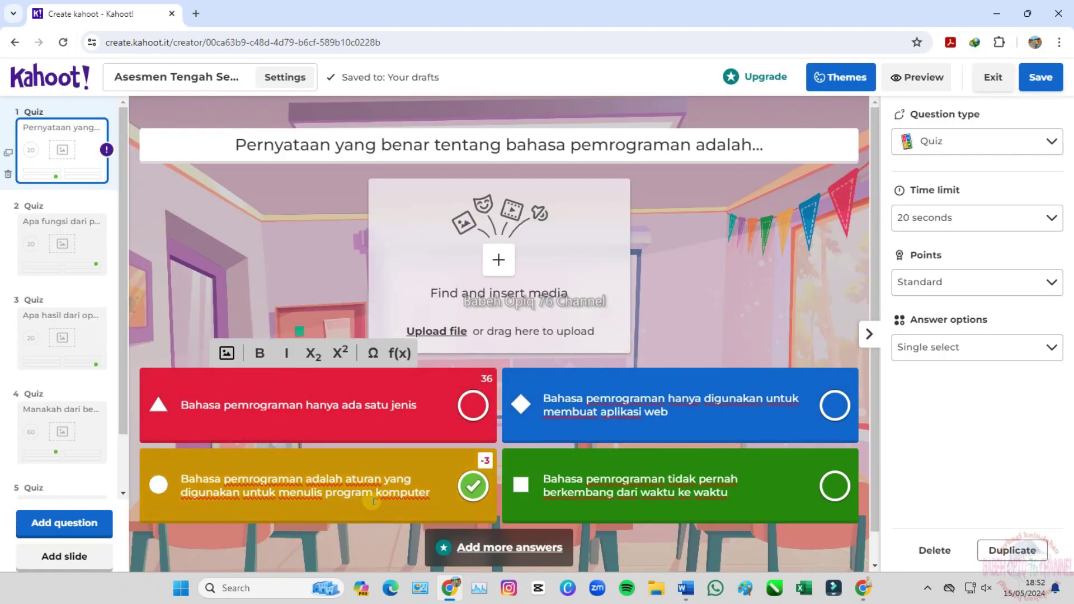
# Shorten answer 3 of the first question by deleting its last word, "komputer".
pyautogui.click(432, 494)
pyautogui.press('BackSpace')
pyautogui.press('BackSpace')
pyautogui.press('BackSpace')
pyautogui.press('BackSpace')
pyautogui.press('BackSpace')
pyautogui.press('BackSpace')
pyautogui.press('BackSpace')
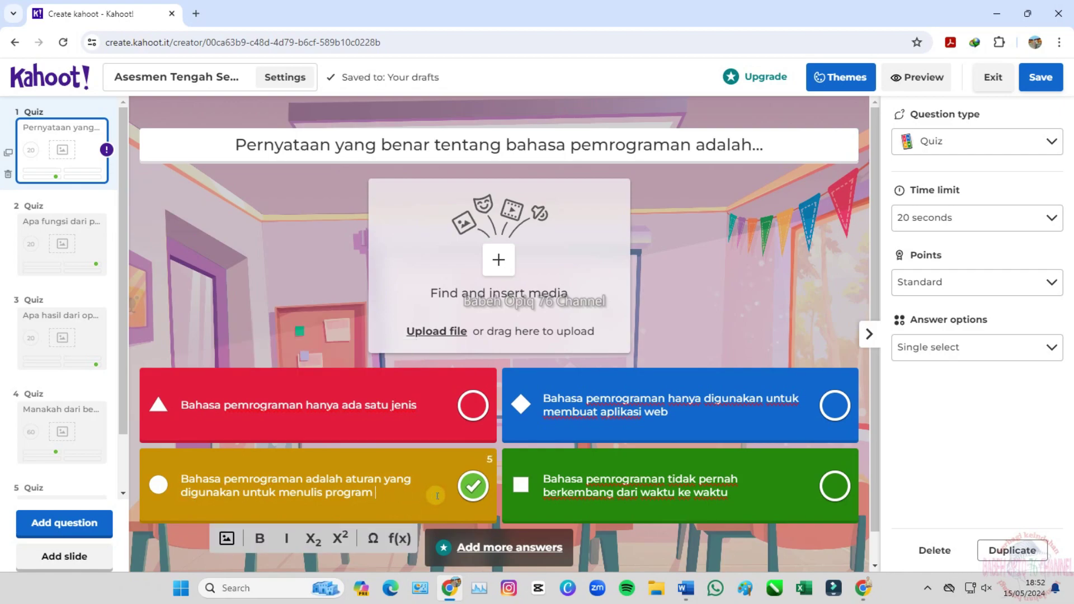
# Save the corrected kahoot and finish editing to return to the home page.
pyautogui.click(749, 491)
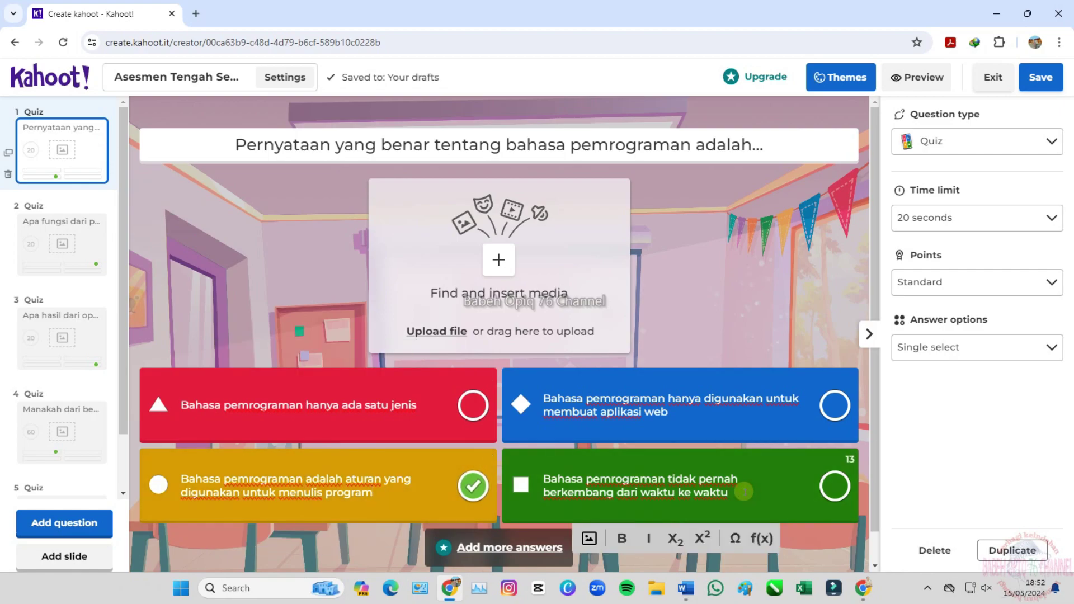
pyautogui.click(1040, 77)
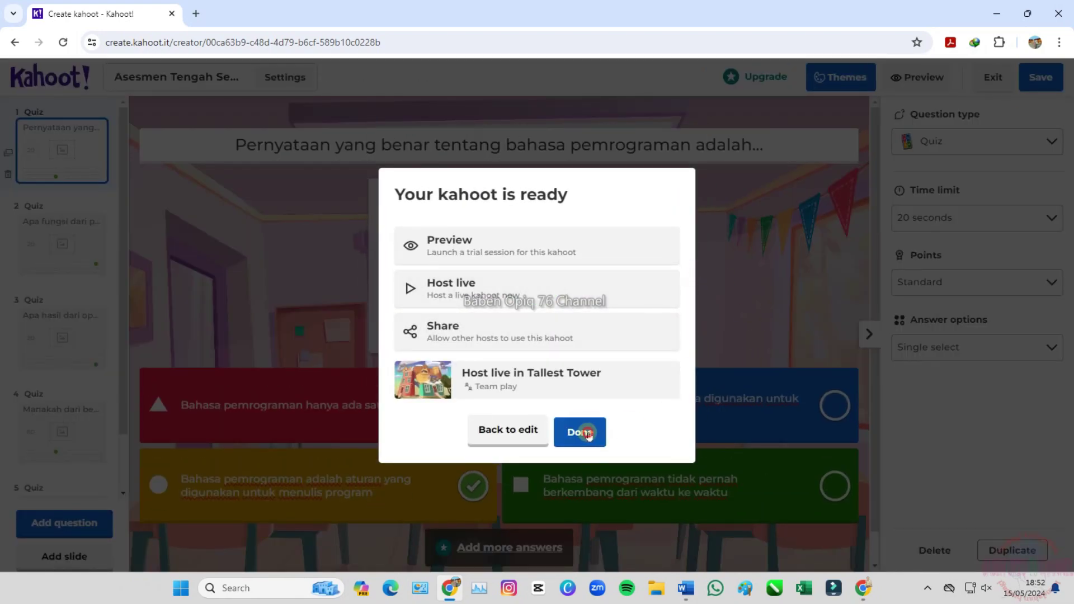
pyautogui.click(580, 431)
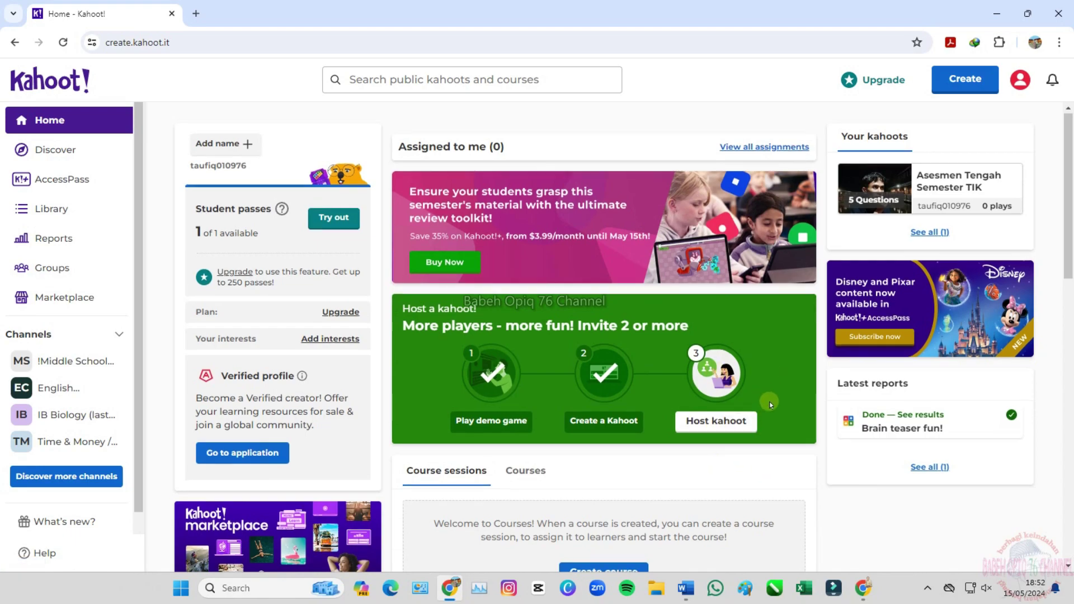
# Host the "Asesmen Tengah Semester TIK" kahoot as a live game from the home page.
pyautogui.scroll(-1, 729, 385)
pyautogui.click(715, 356)
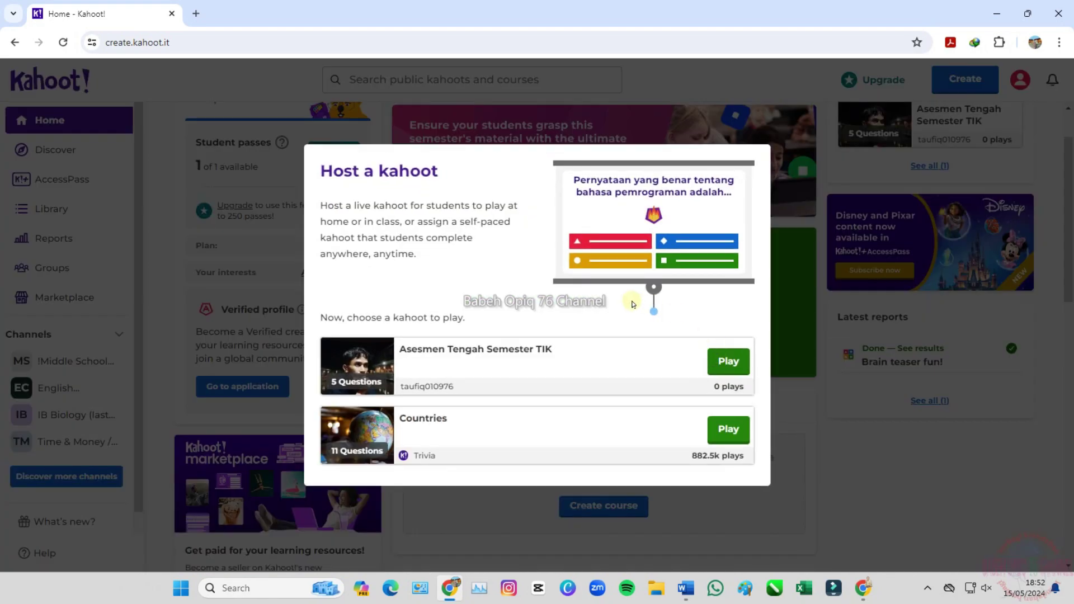
pyautogui.click(731, 364)
pyautogui.click(441, 324)
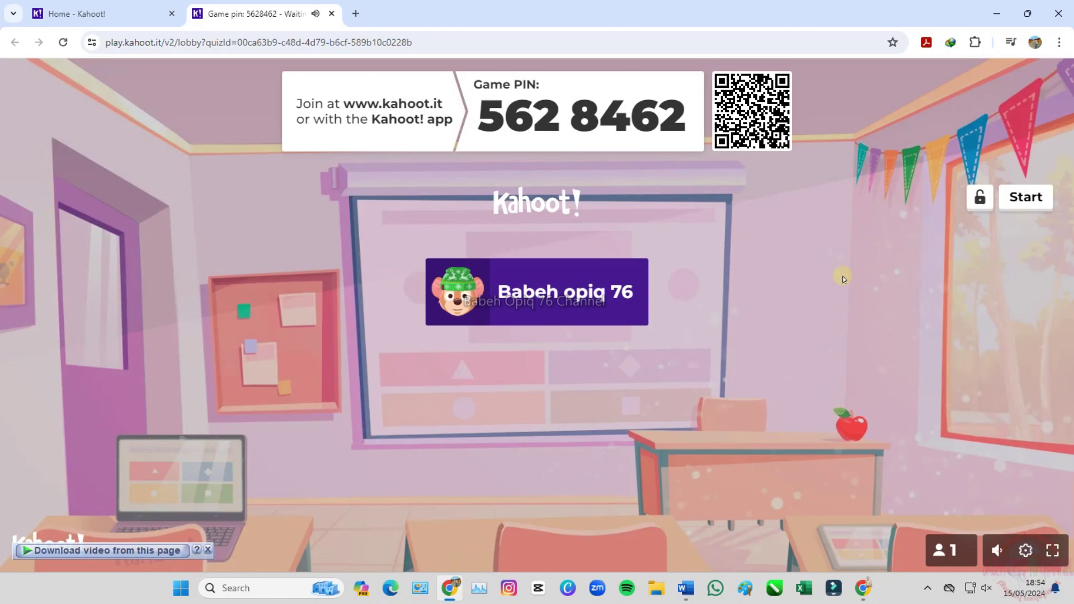
# Start the live game and advance past the first question's results and scoreboard to the second question.
pyautogui.click(1026, 201)
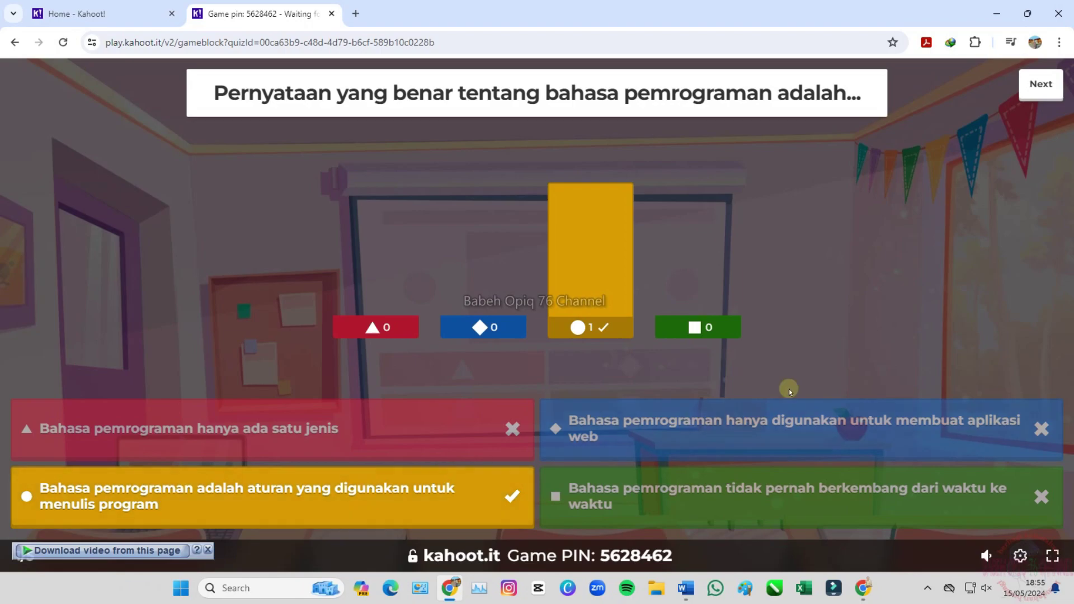
pyautogui.click(1041, 84)
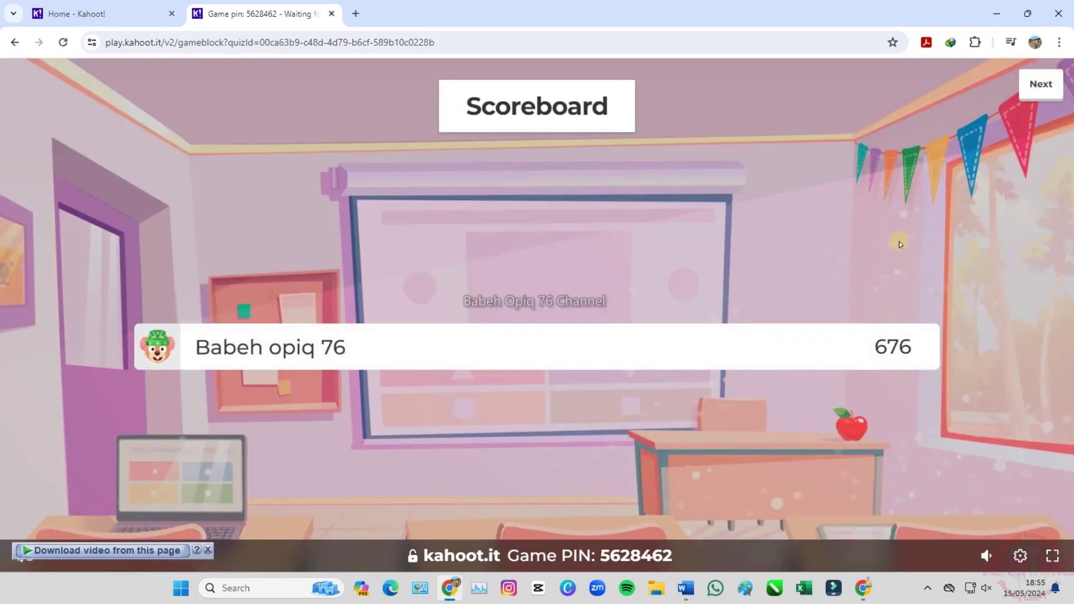
pyautogui.click(1039, 85)
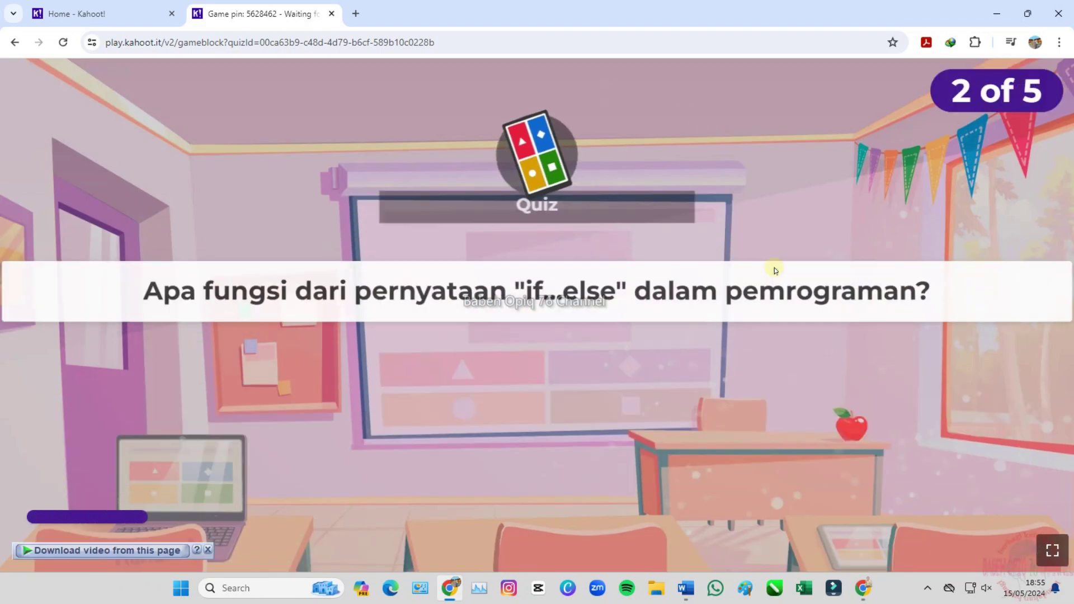